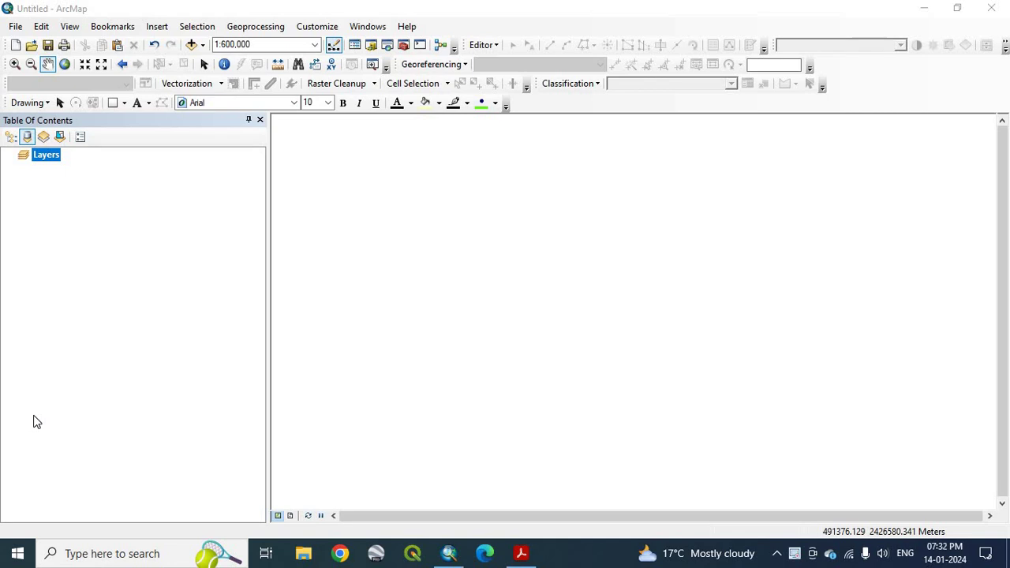
Add the project_aoi raster from the SPI folder to the map.
click(203, 45)
click(221, 63)
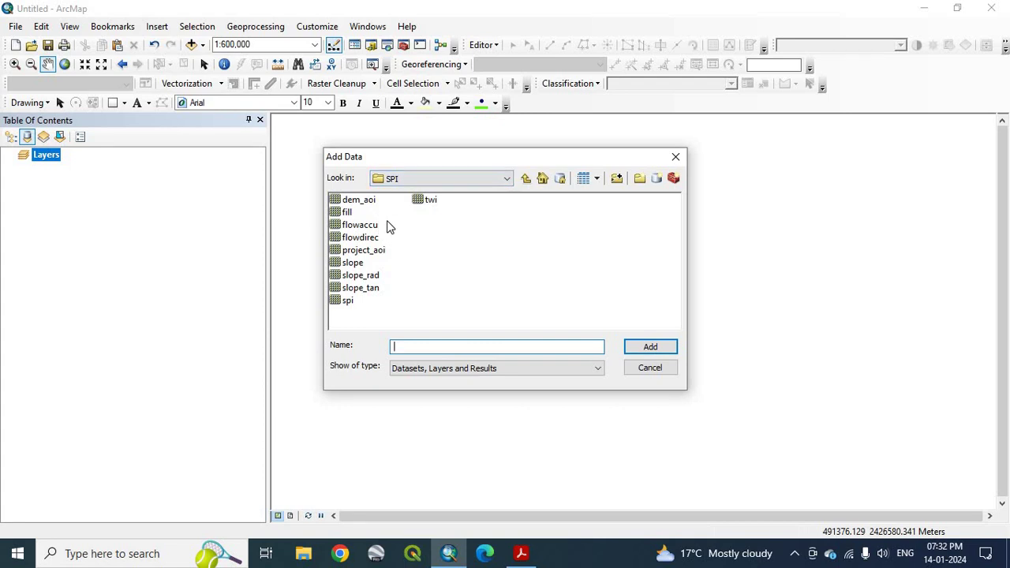
click(365, 250)
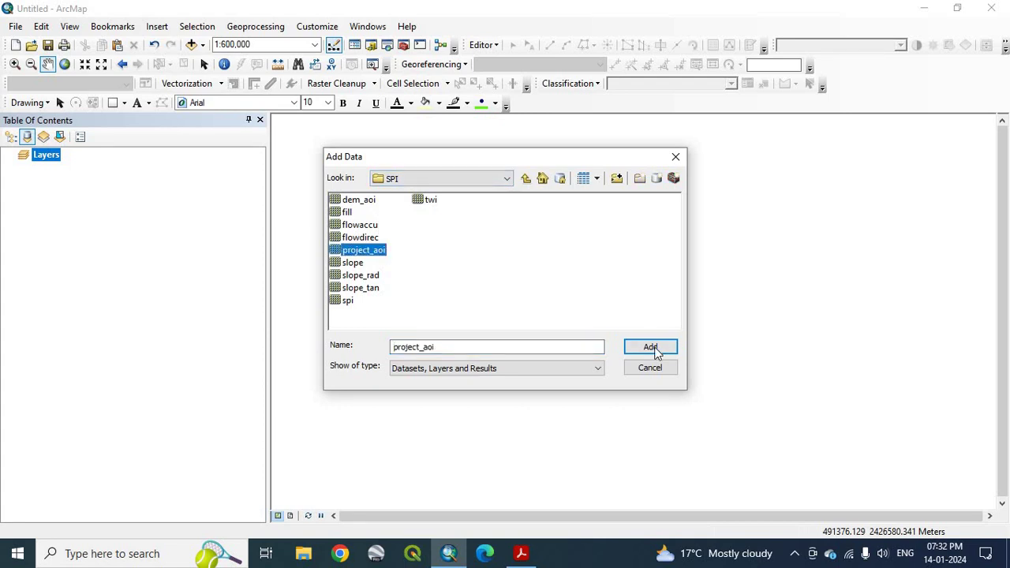
click(651, 347)
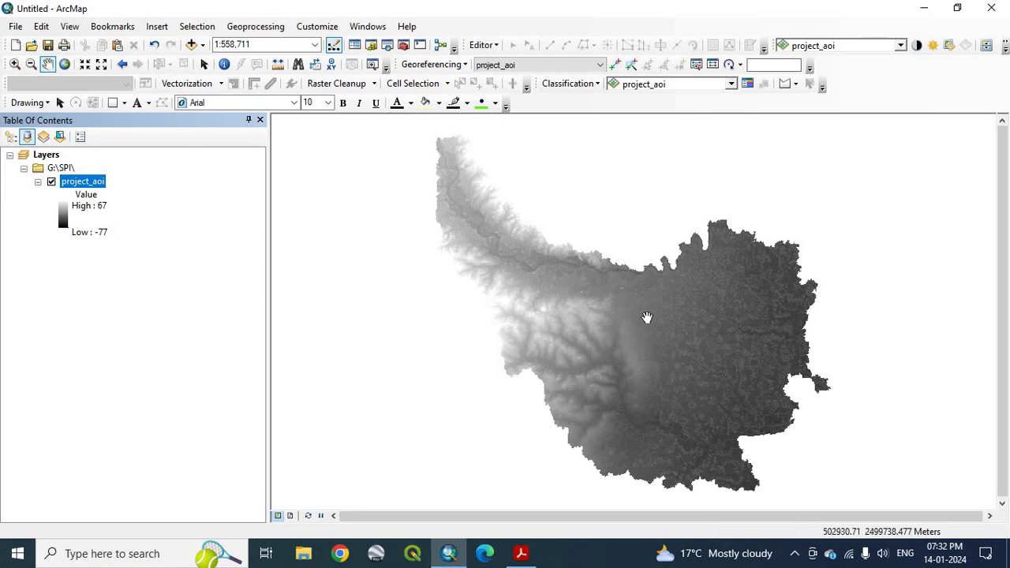
drag(676, 324, 624, 313)
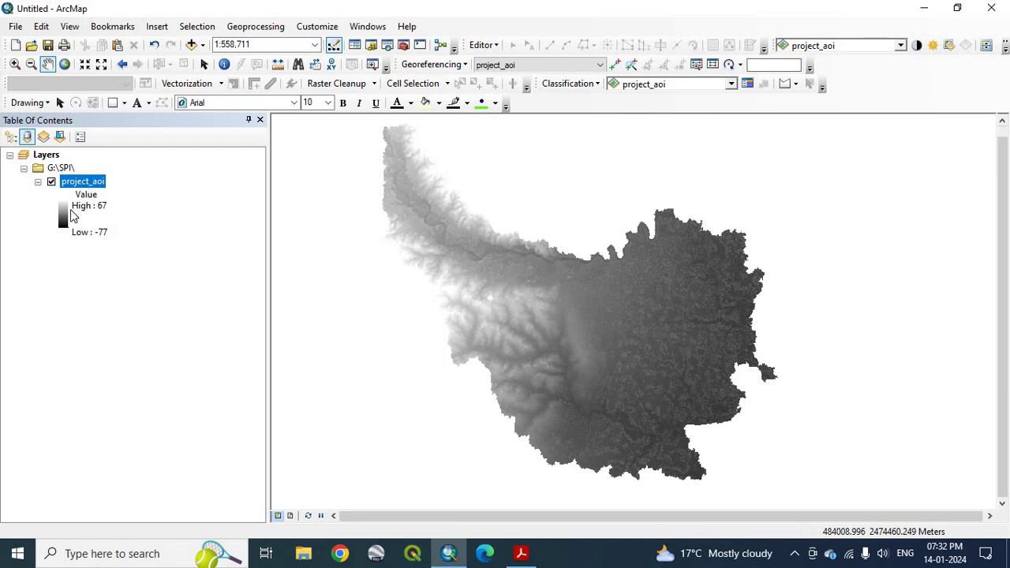
Check the raster information and spatial reference in the source properties of the project_aoi layer.
right_click(78, 180)
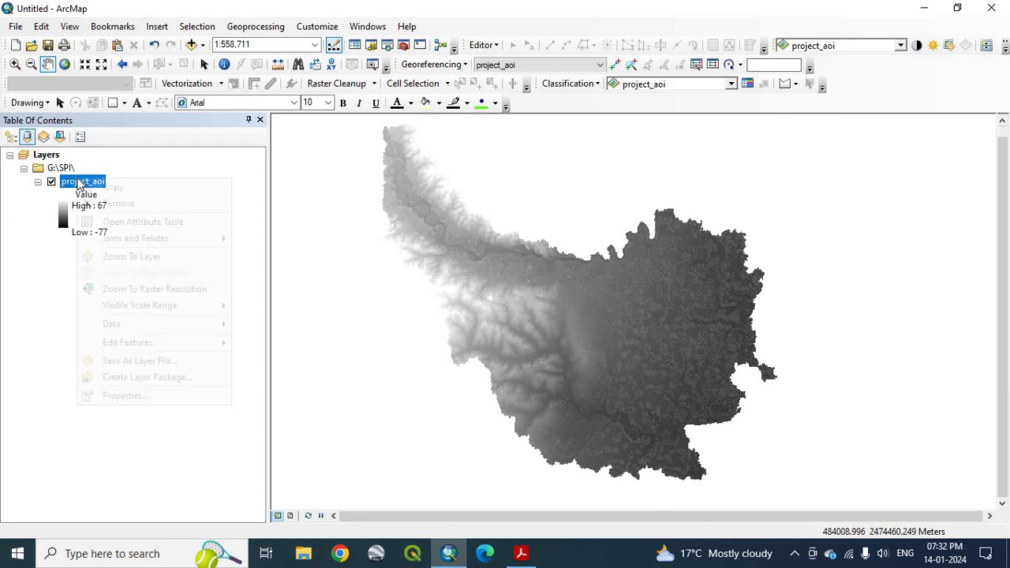
click(131, 394)
click(285, 120)
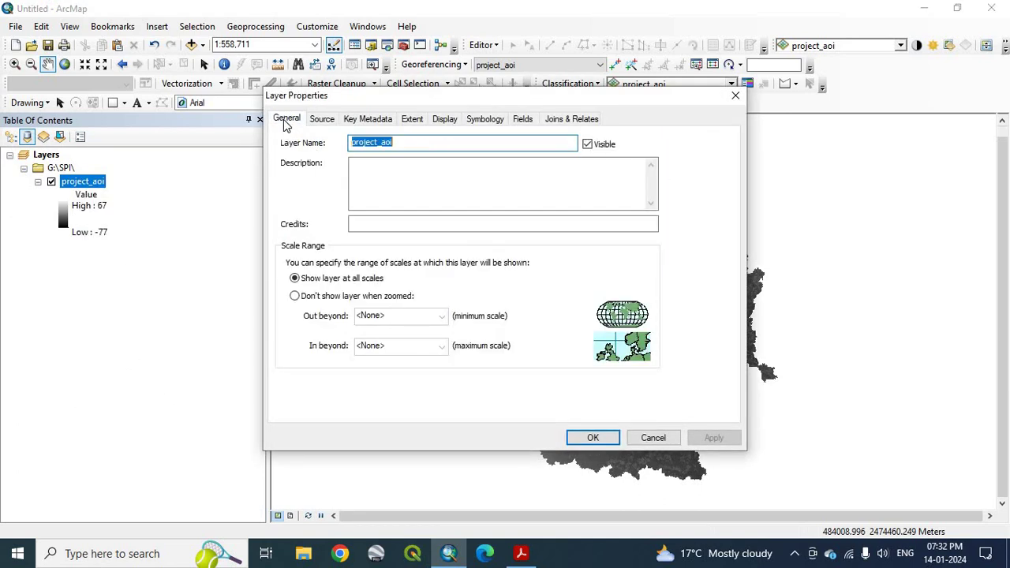
click(322, 118)
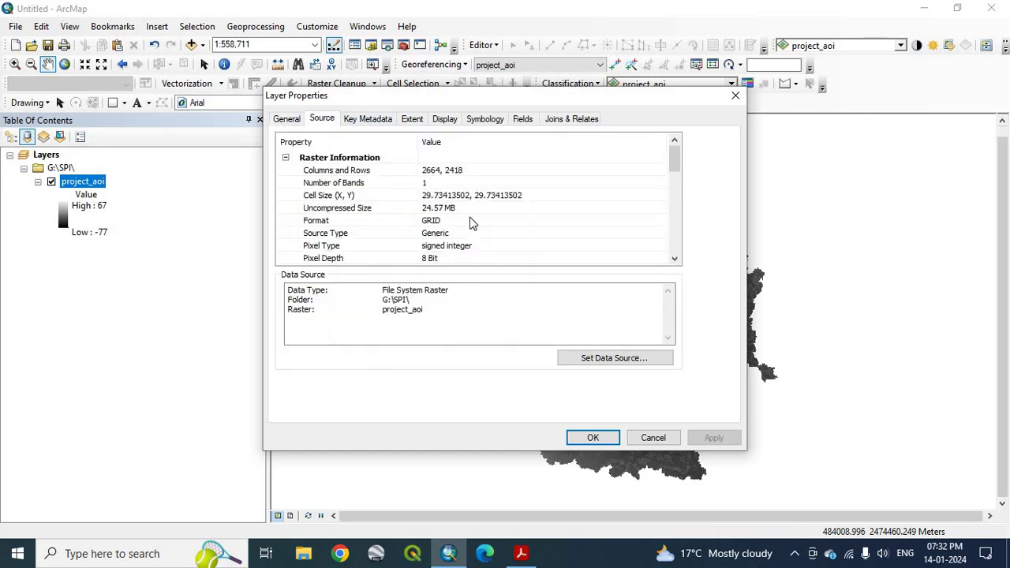
scroll(470, 224, down, 6)
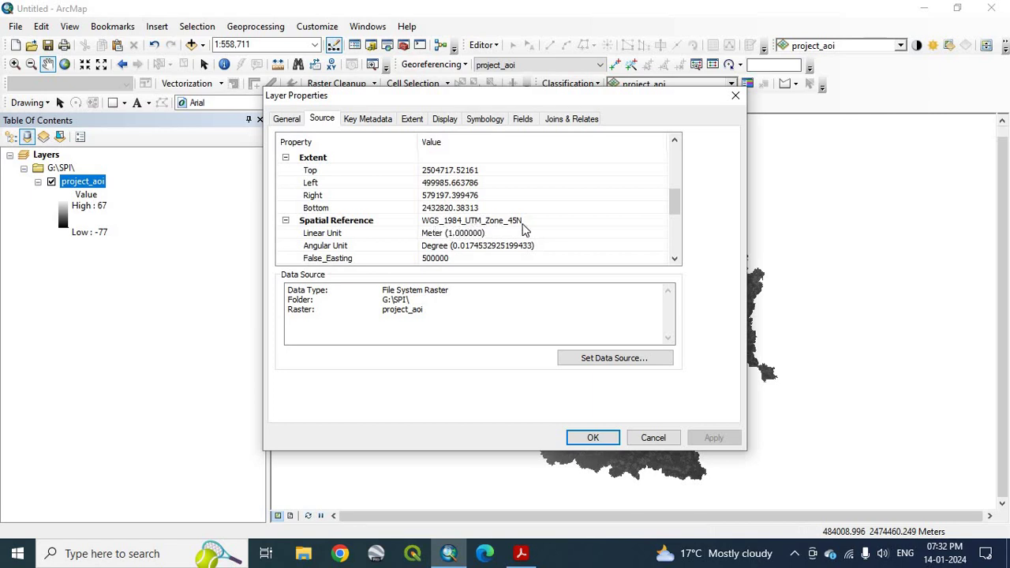
click(601, 439)
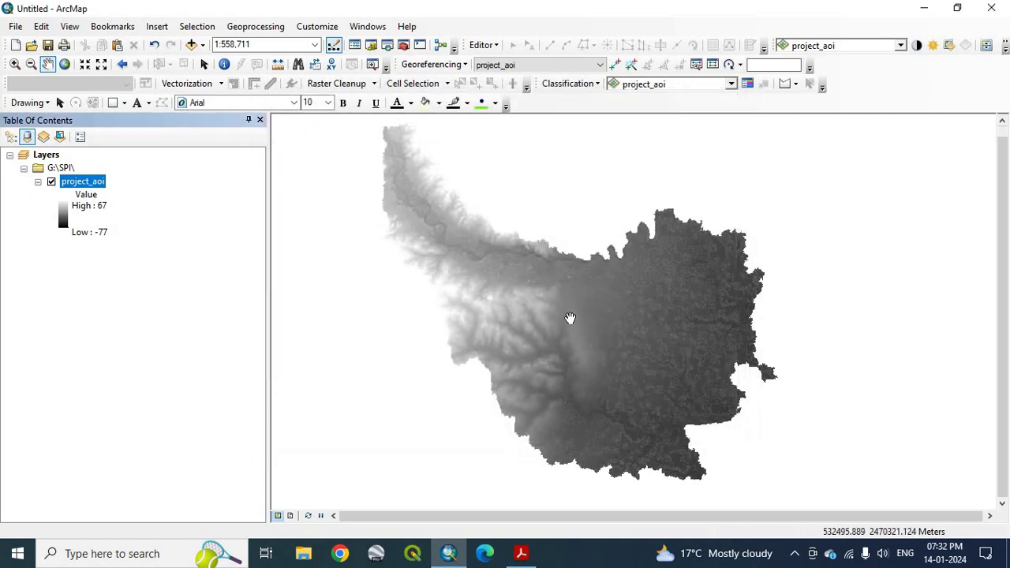
drag(569, 317, 565, 336)
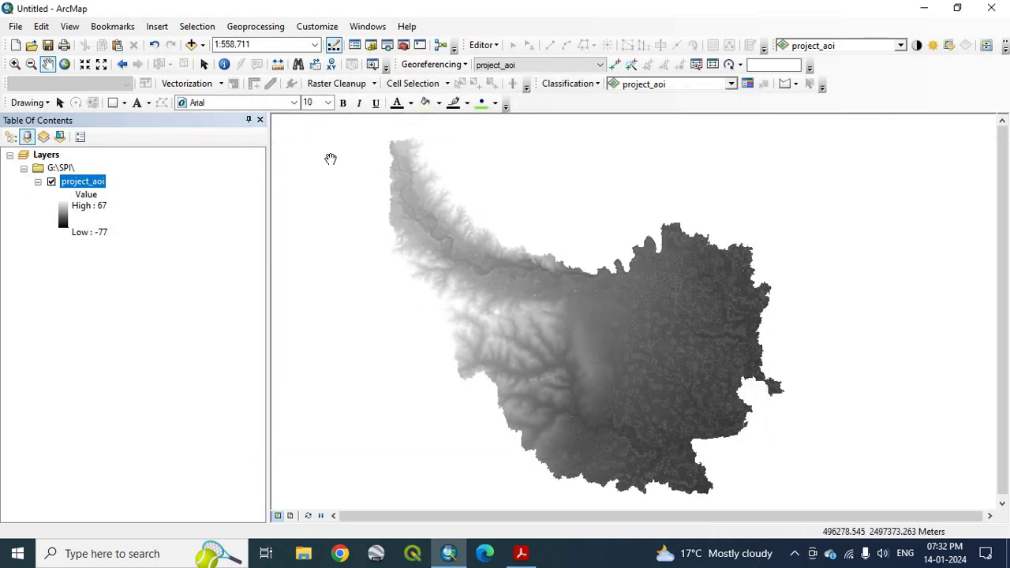
Search for the "focal statistics" tool and open the Spatial Analyst Focal Statistics tool.
click(387, 45)
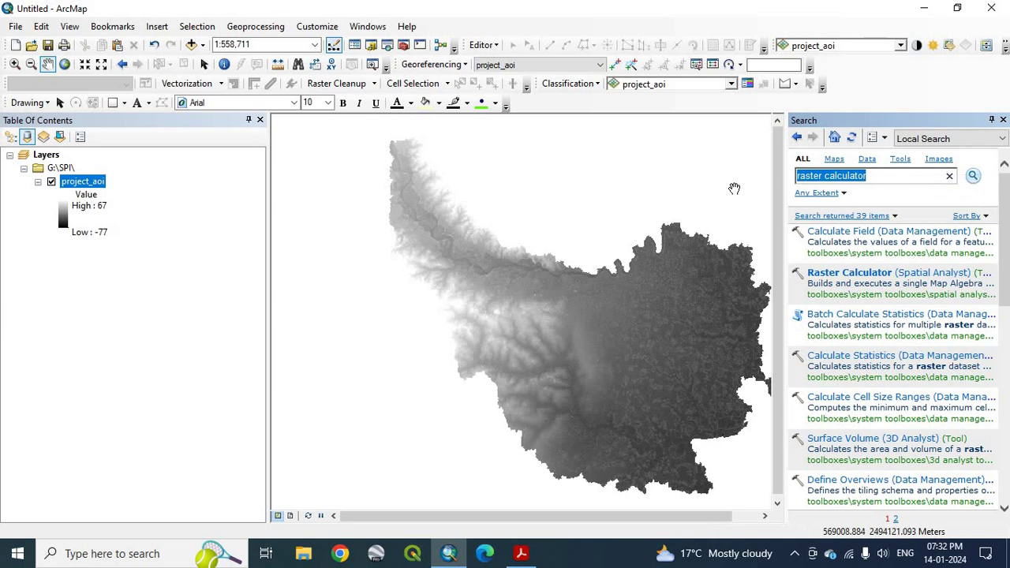
text(focal statistics)
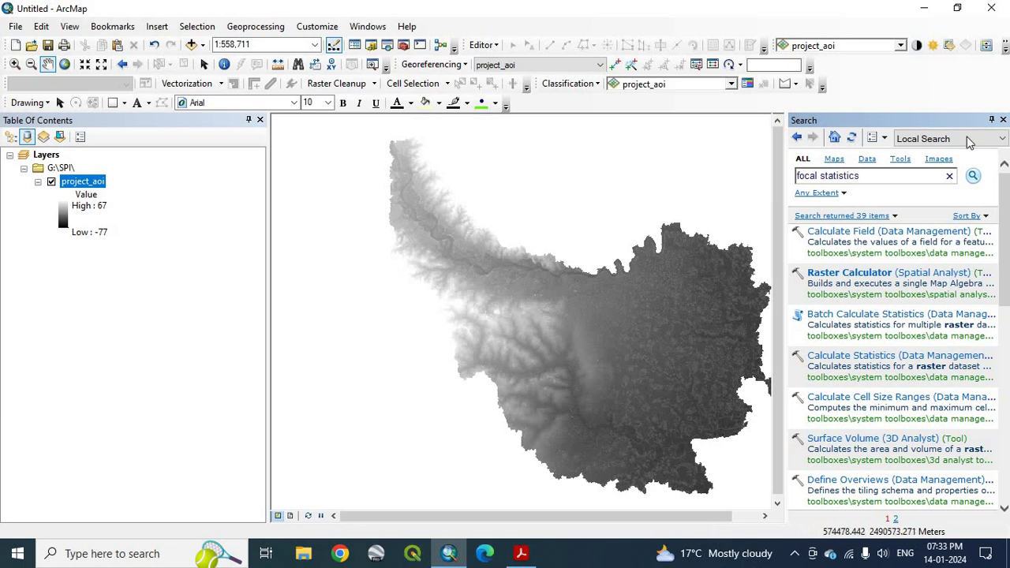
click(973, 176)
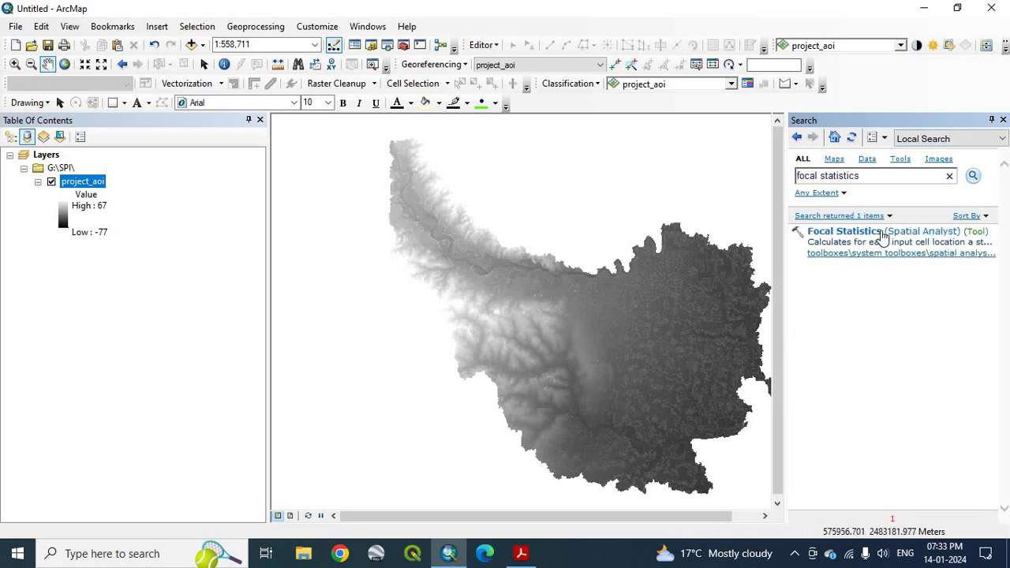
click(882, 233)
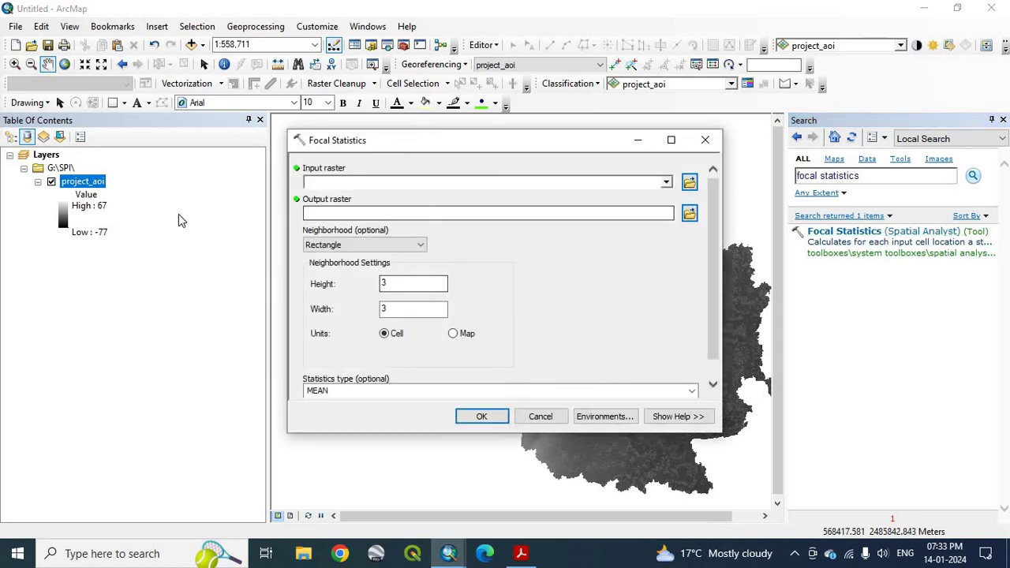
Run Focal Statistics on project_aoi with the default MEAN statistic and 3 by 3 cell rectangle, saving the output as focal_mean in the TRI folder.
click(667, 182)
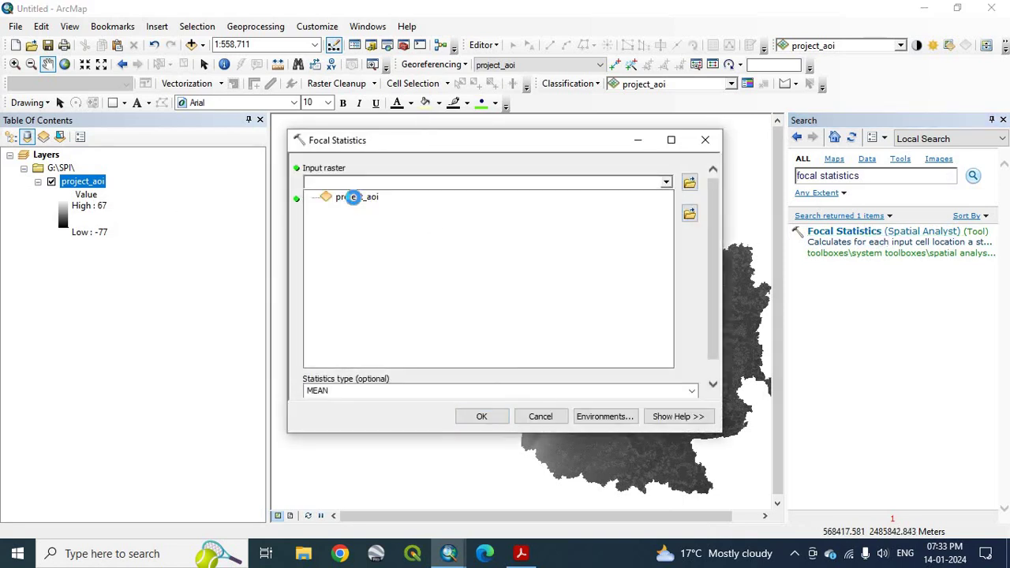
click(353, 197)
click(689, 214)
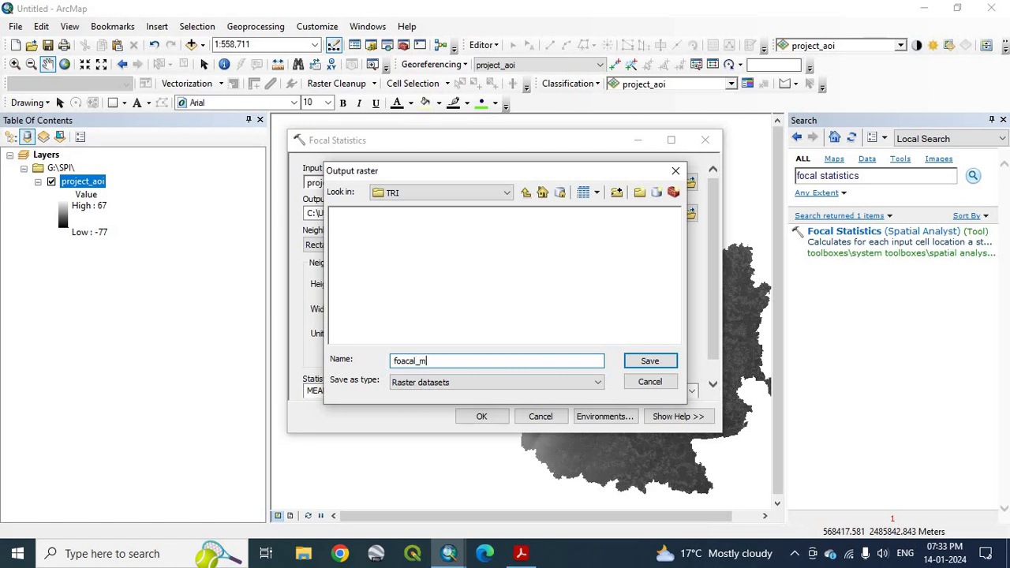
click(407, 361)
key(BackSpace)
click(649, 360)
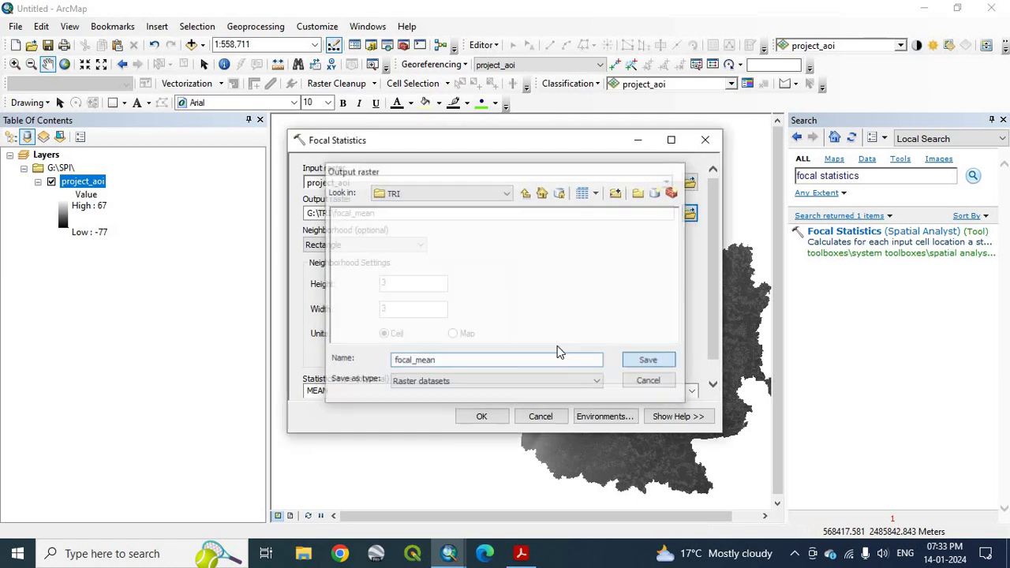
scroll(504, 341, down, 1)
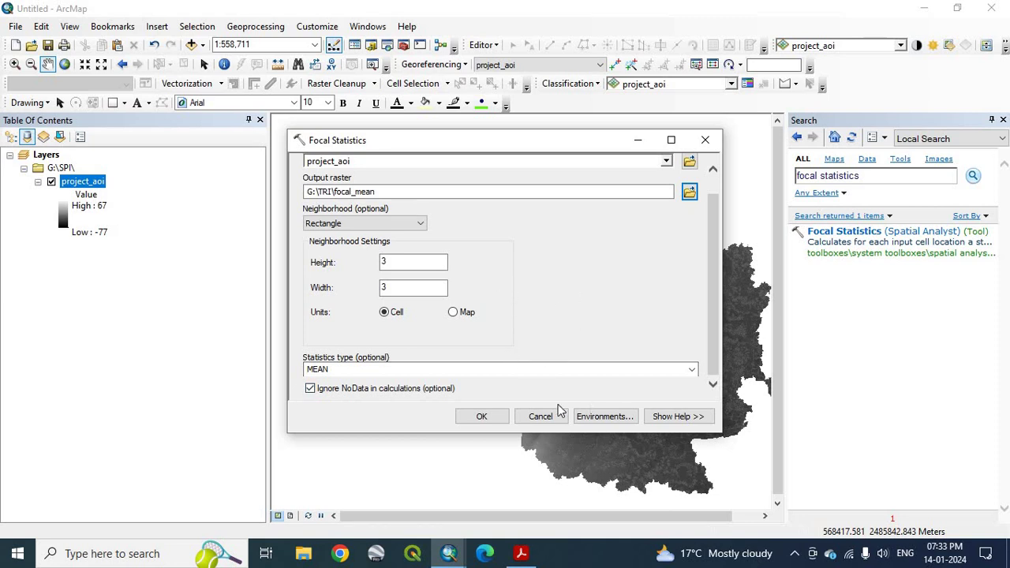
click(485, 416)
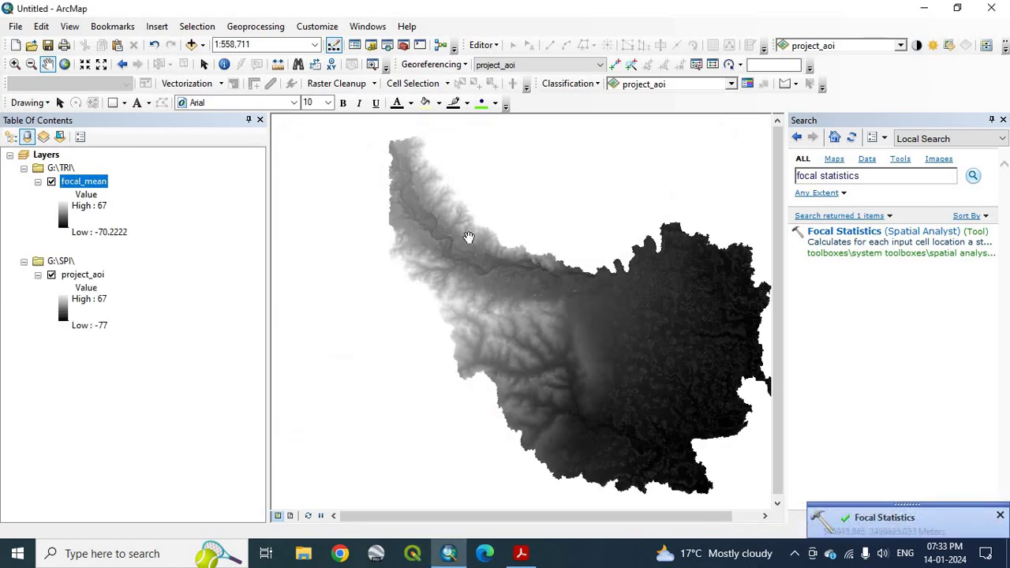
Set up another Focal Statistics run on project_aoi with the output raster focal_minimum in the TRI folder.
click(874, 235)
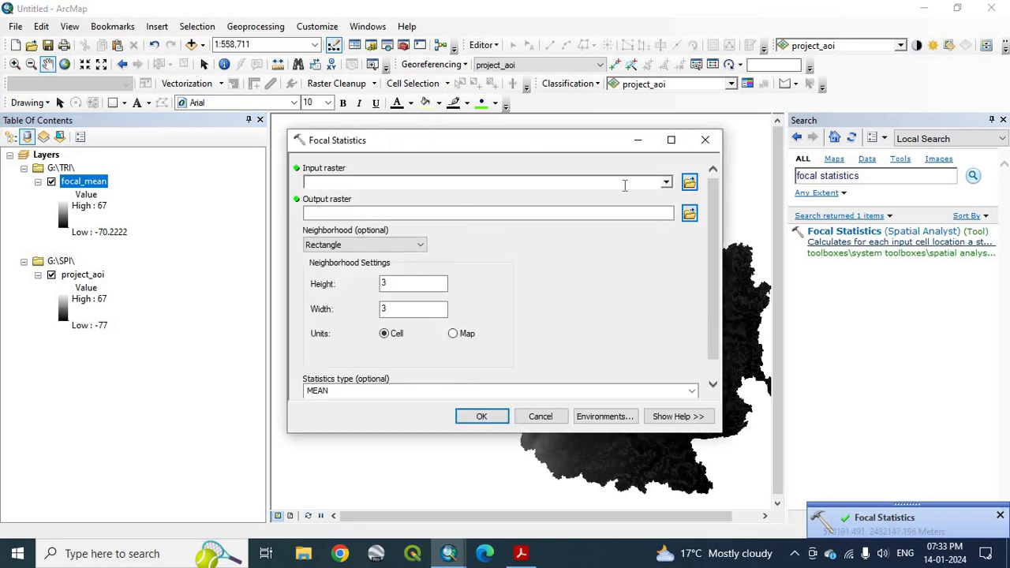
click(665, 182)
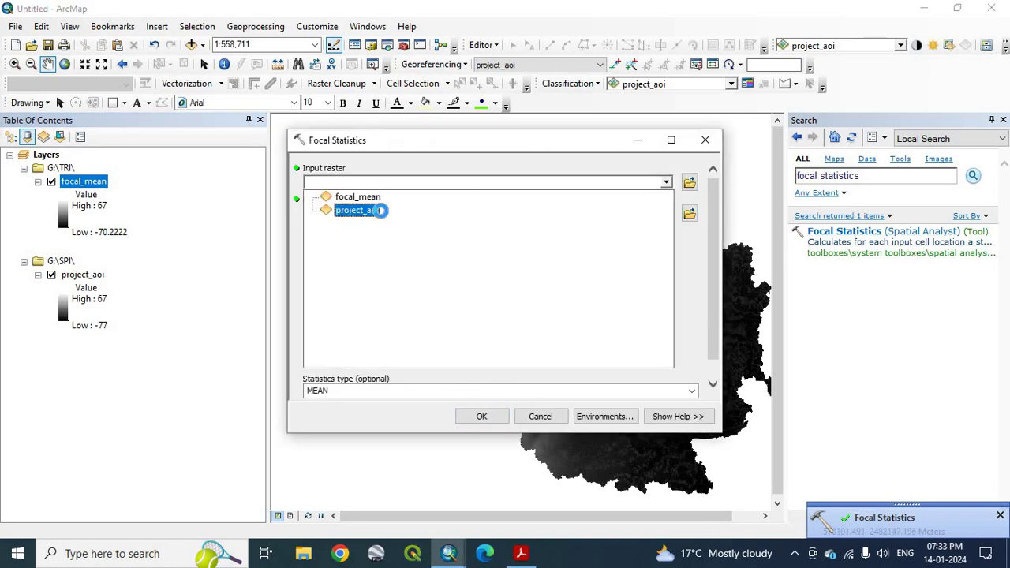
click(379, 210)
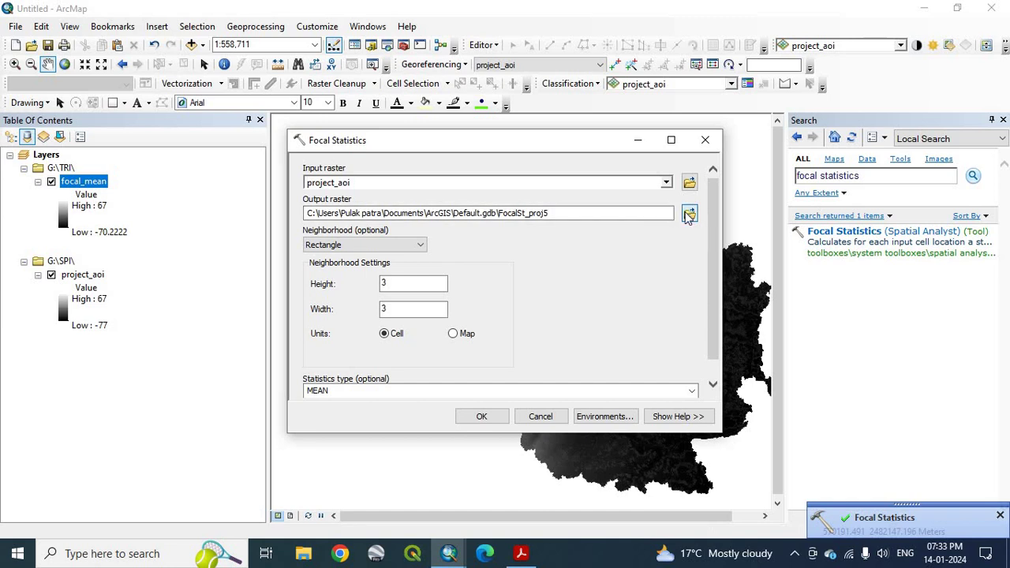
click(689, 214)
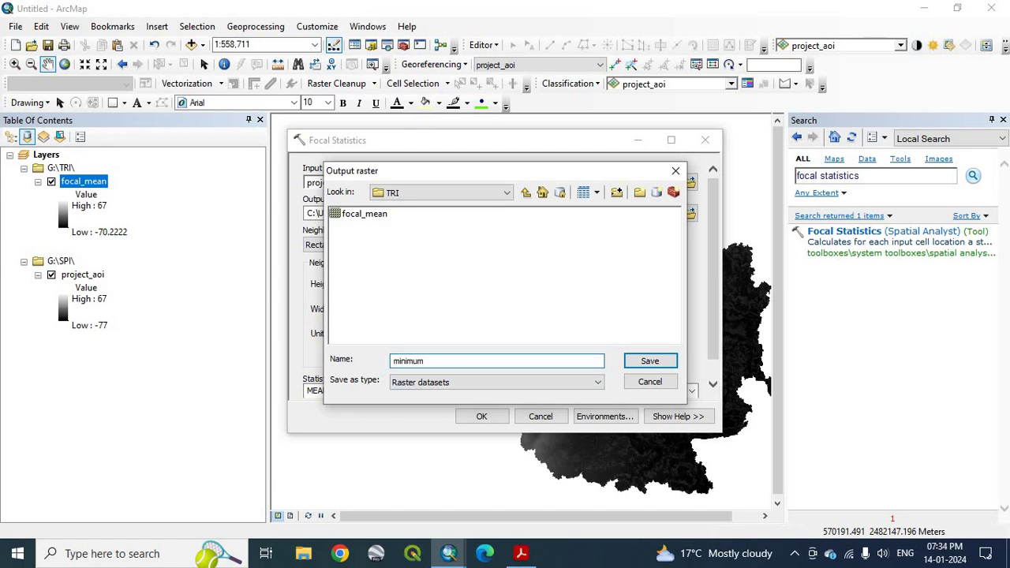
text(focal_)
click(648, 361)
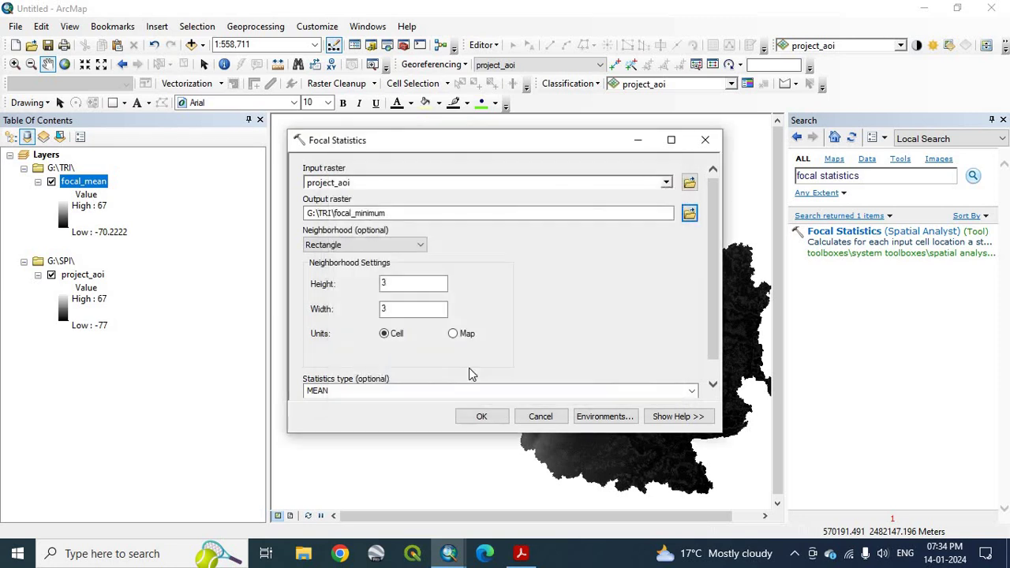
Set the statistics type to MINIMUM and run the tool for focal_minimum.
scroll(437, 355, down, 1)
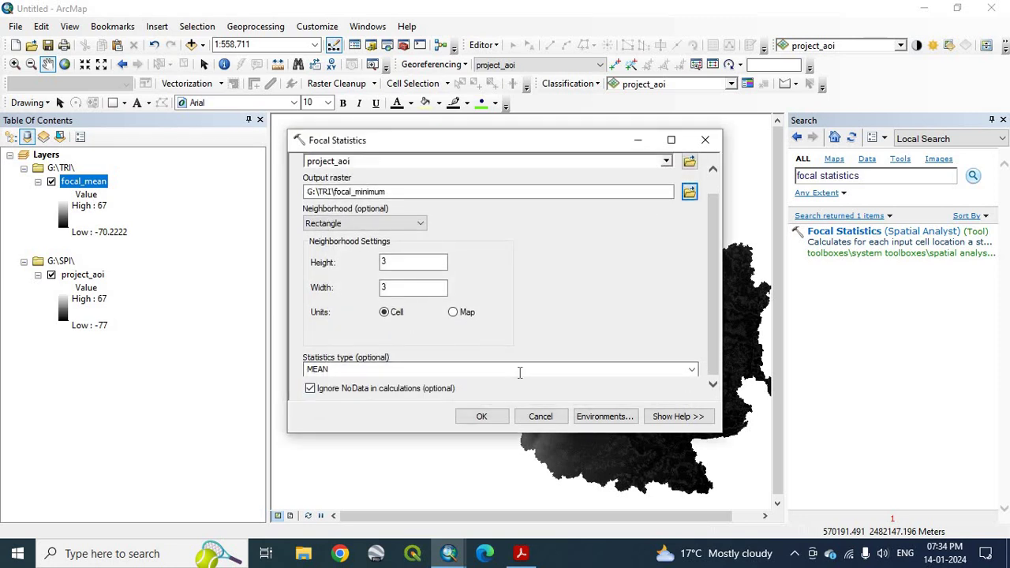
click(521, 371)
click(692, 370)
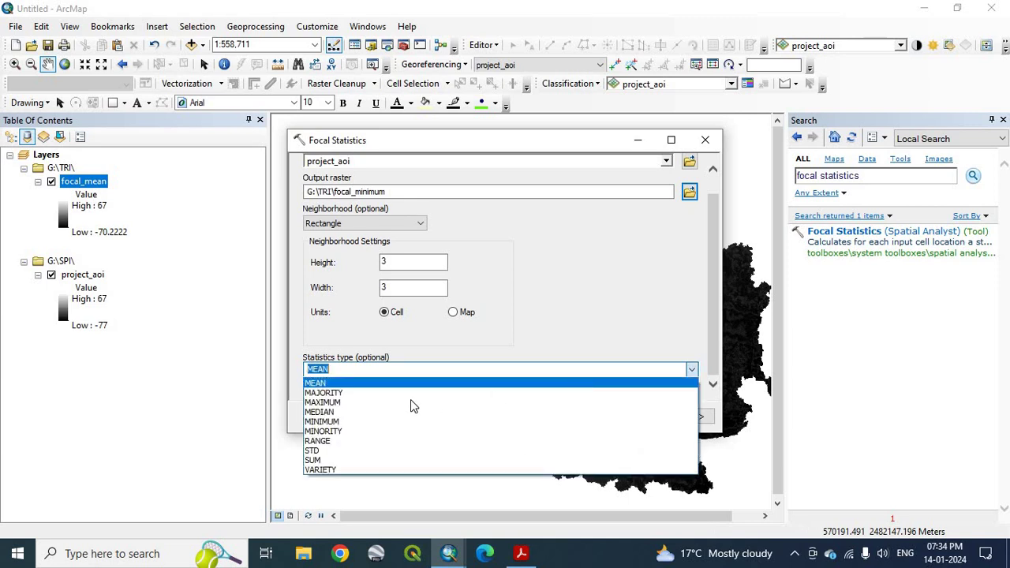
click(344, 429)
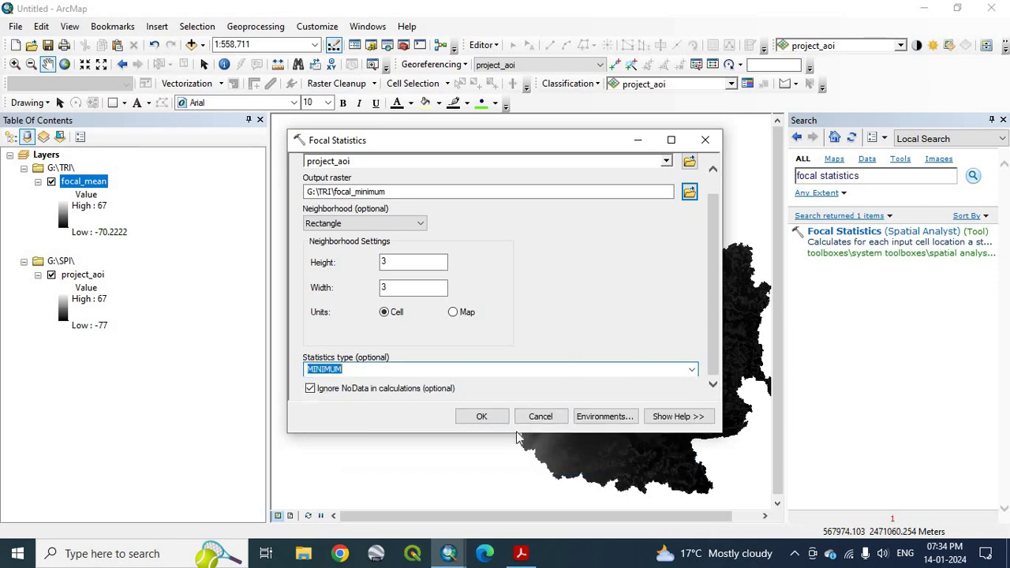
click(494, 423)
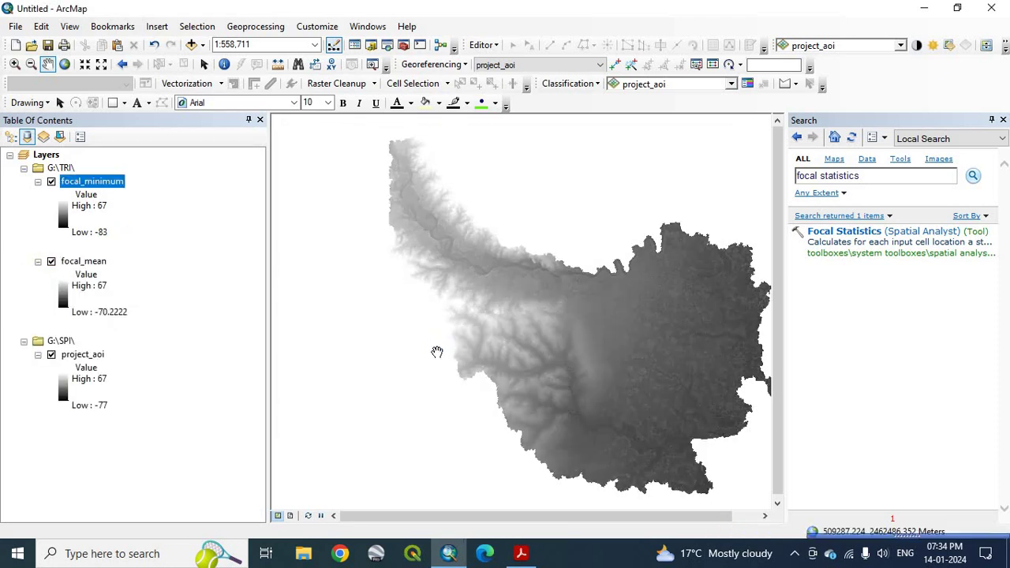
Set up a further Focal Statistics run on project_aoi with the output raster focal_max in the TRI folder.
click(868, 232)
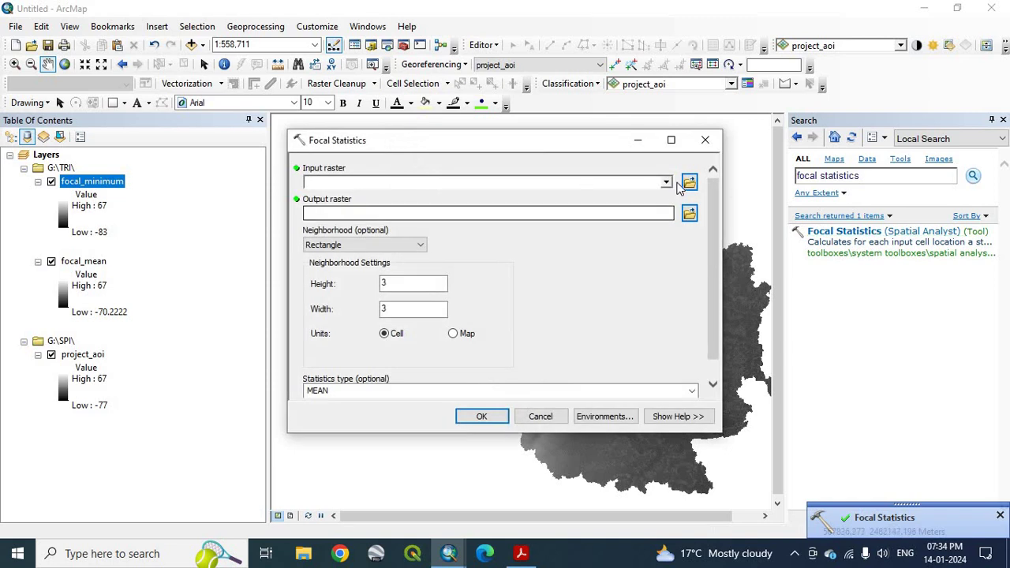
click(667, 182)
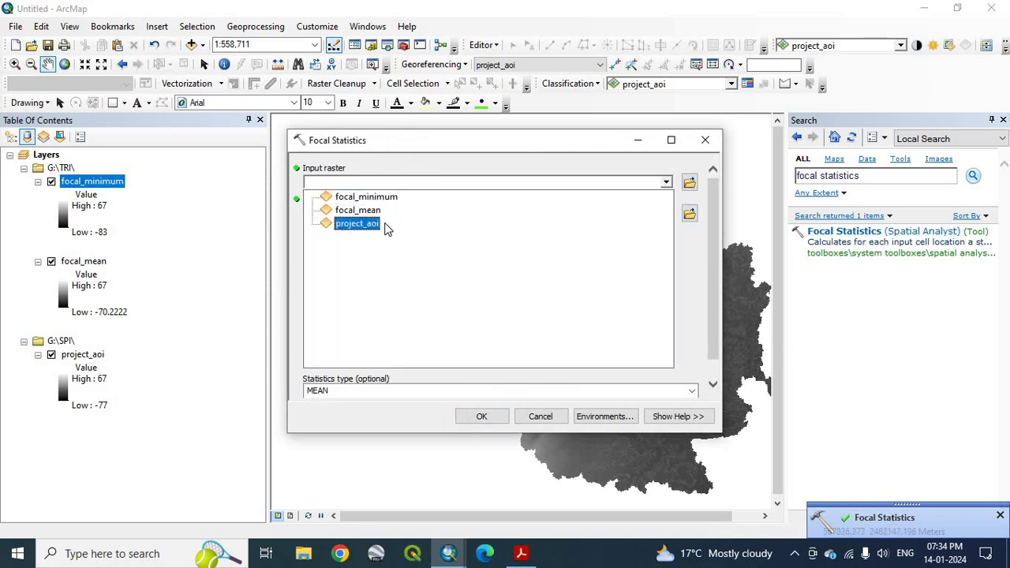
click(384, 227)
click(689, 213)
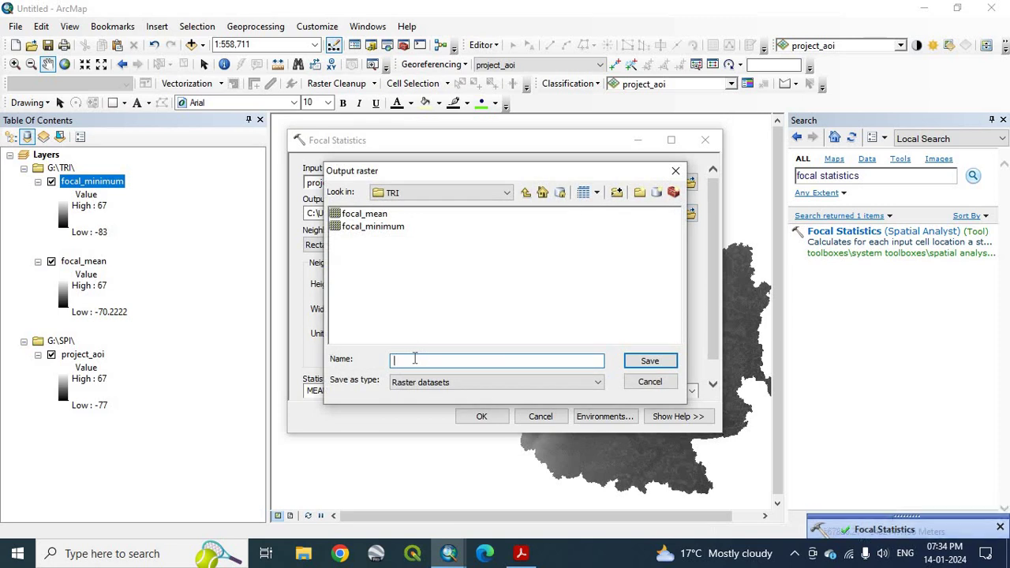
text(focal_max)
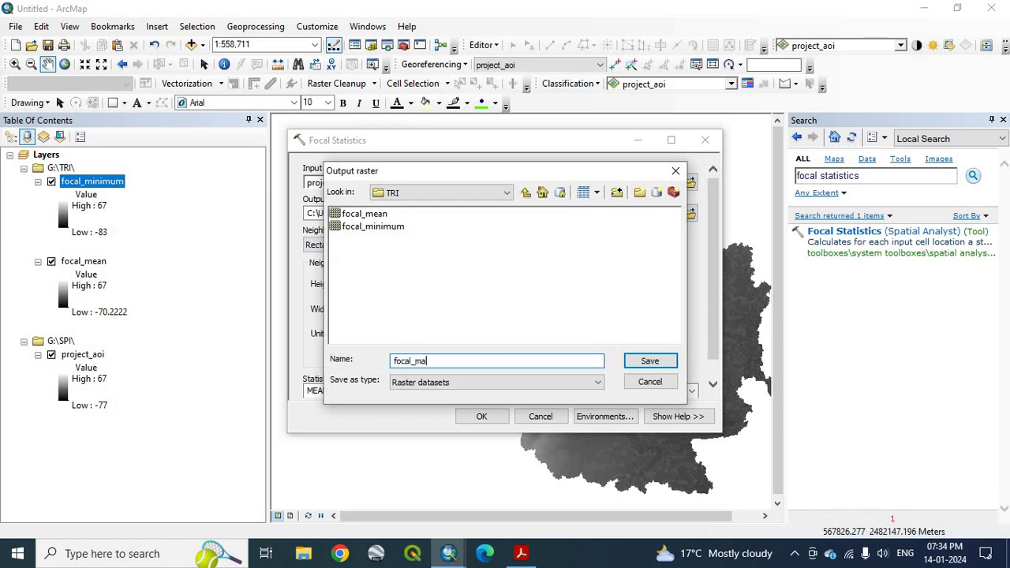
click(659, 363)
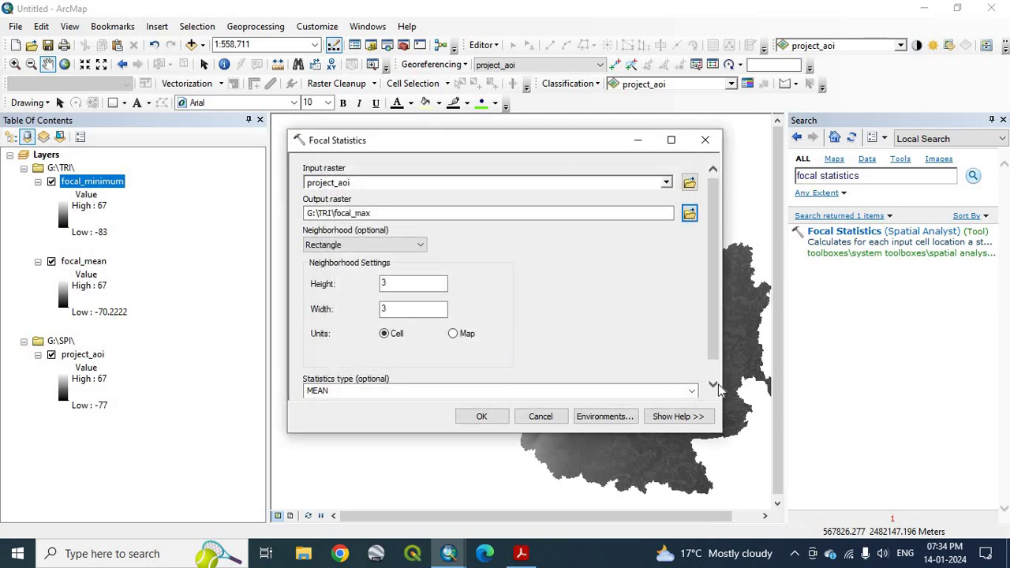
Set the statistics type to MAXIMUM and run the tool for focal_max.
click(693, 395)
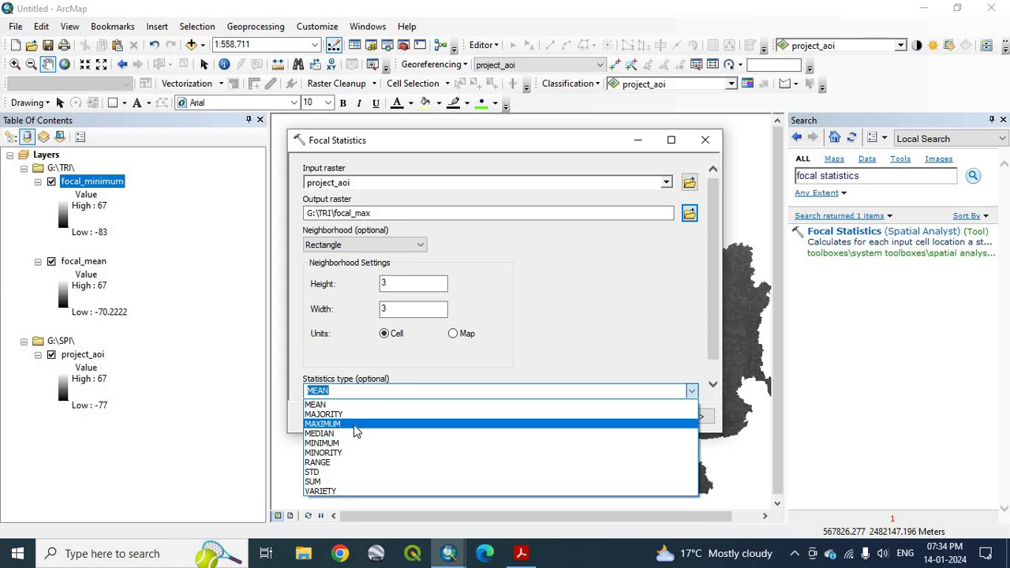
click(354, 424)
click(481, 416)
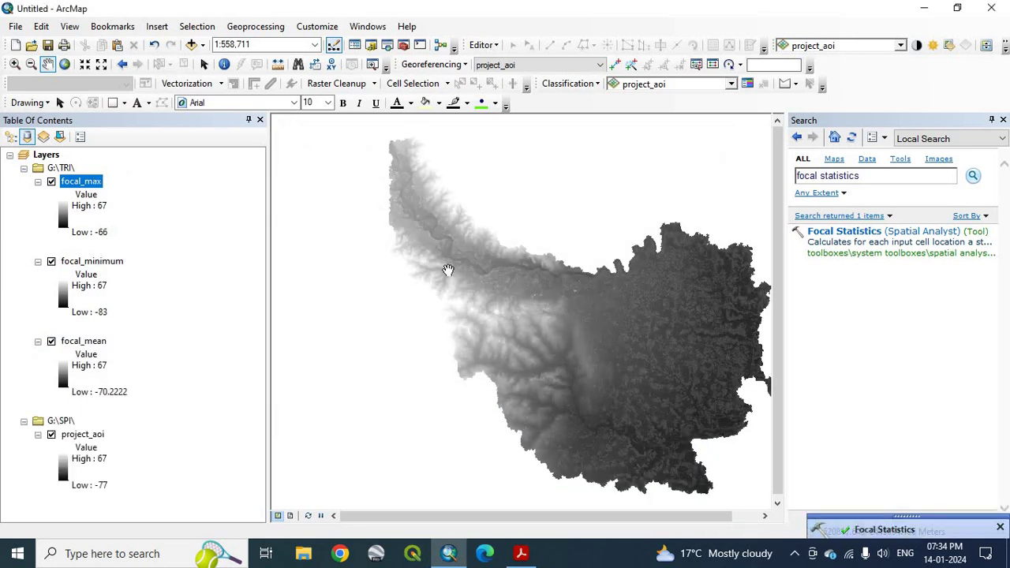
Search for the Raster Calculator tool and open it.
click(863, 176)
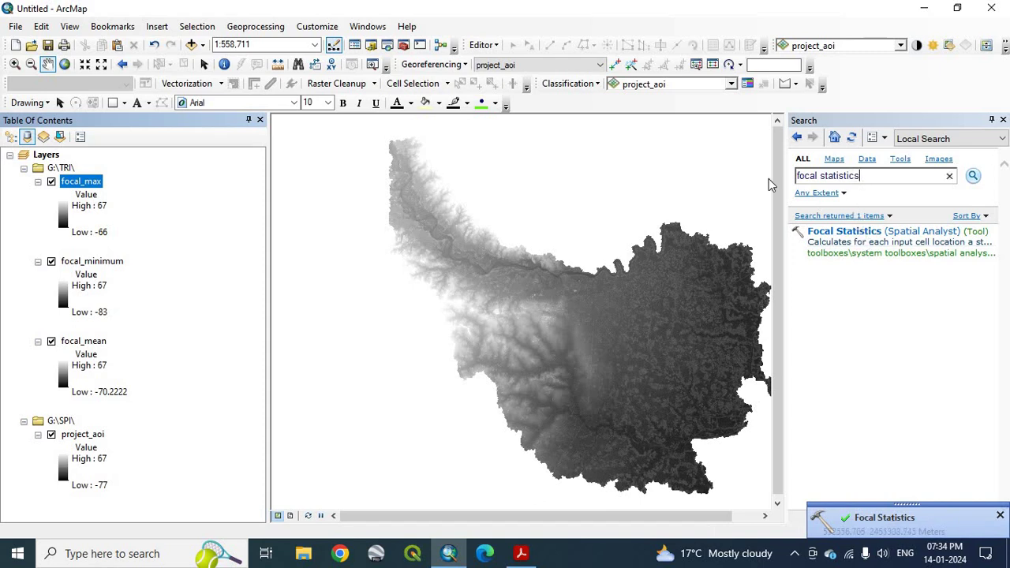
text(raster c)
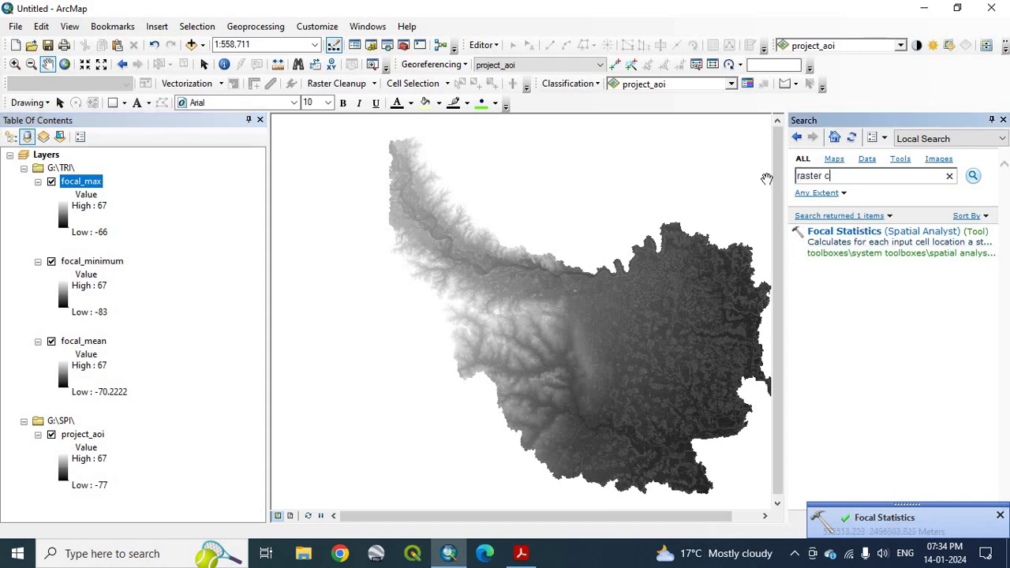
text(alculator)
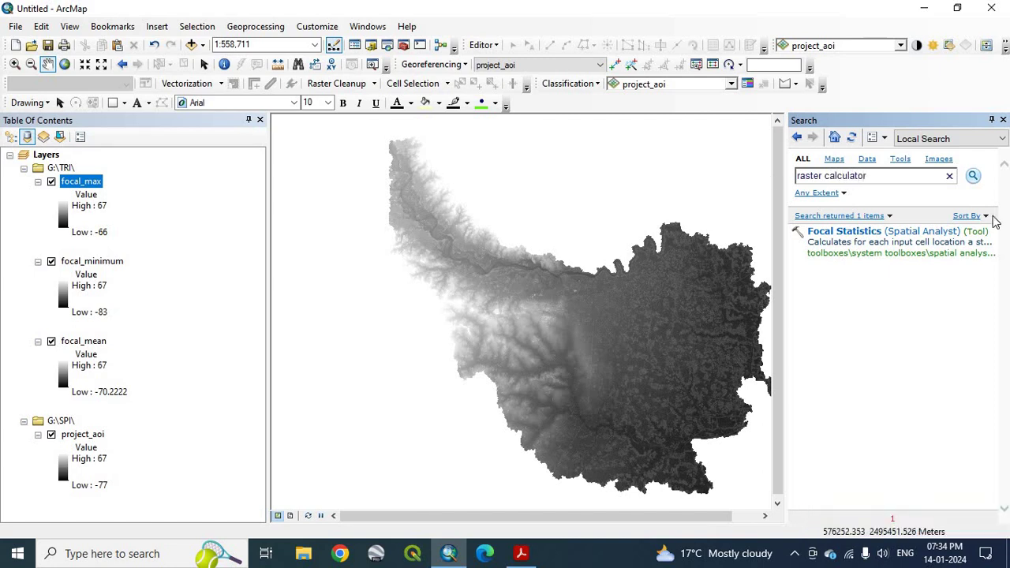
click(972, 177)
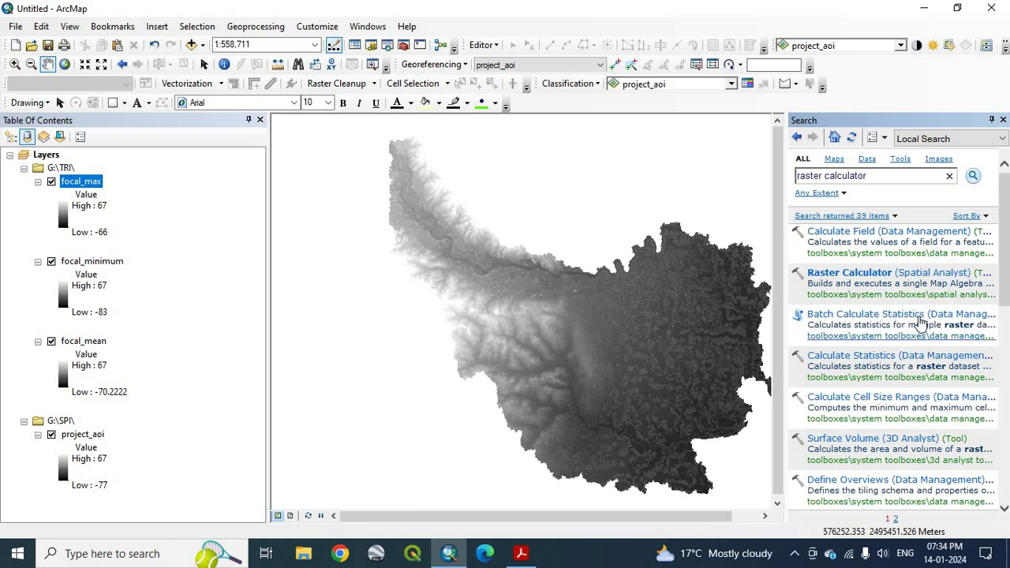
click(884, 280)
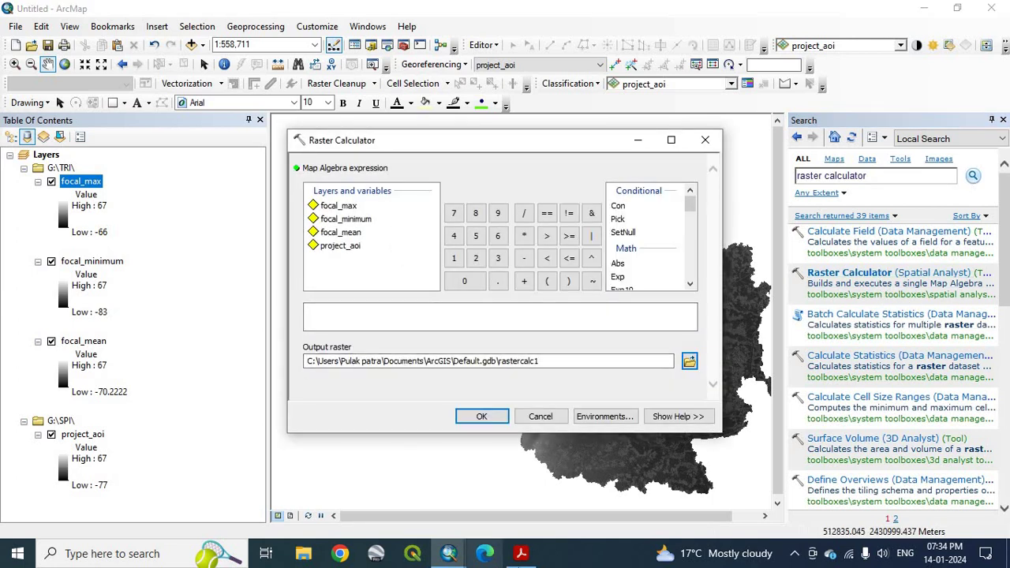
Check the TRI formula in the PDF paper and enter its numerator ("focal_mean"-"focal_minimum") as the map algebra expression.
click(520, 553)
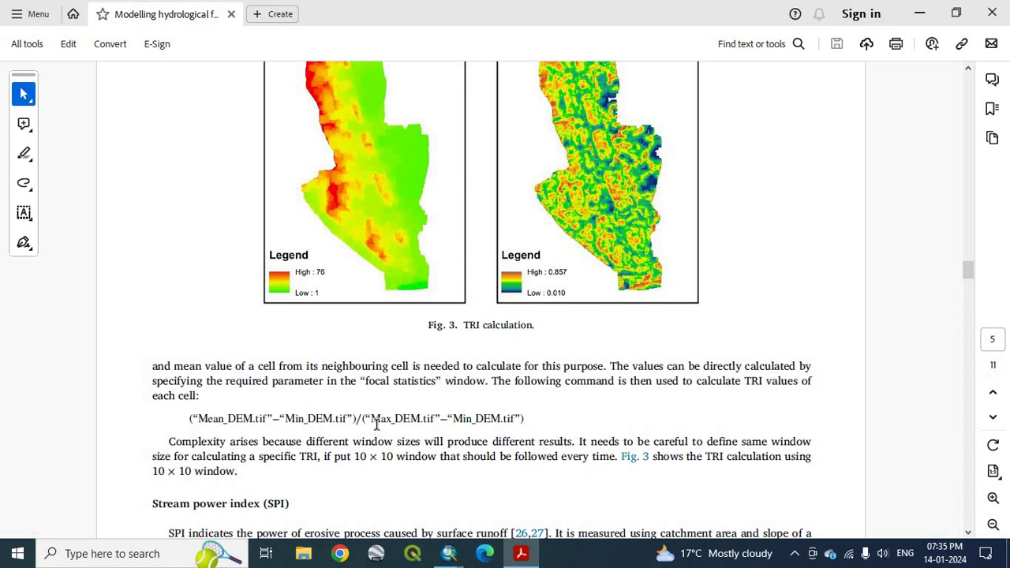
click(923, 15)
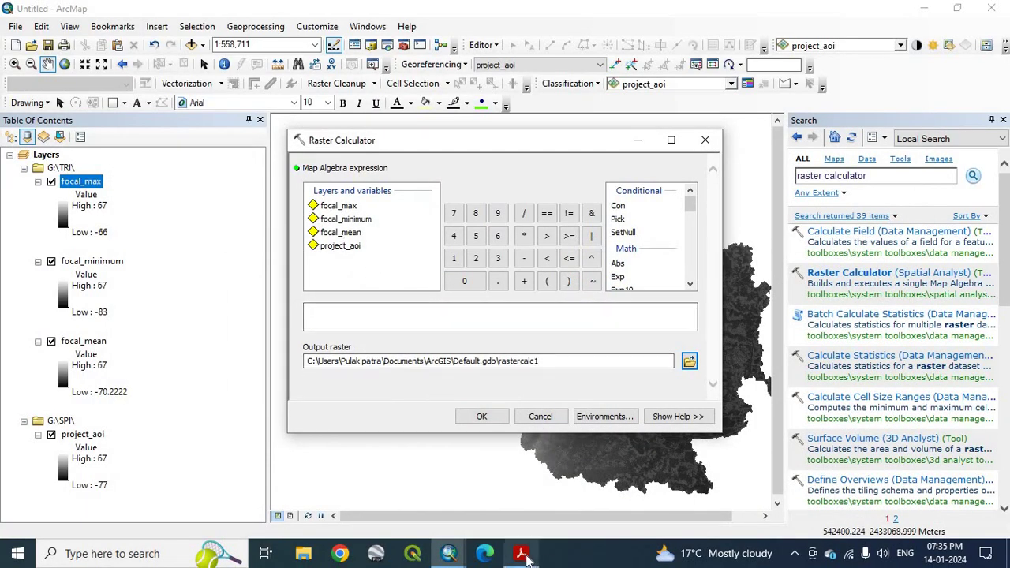
click(524, 555)
click(523, 555)
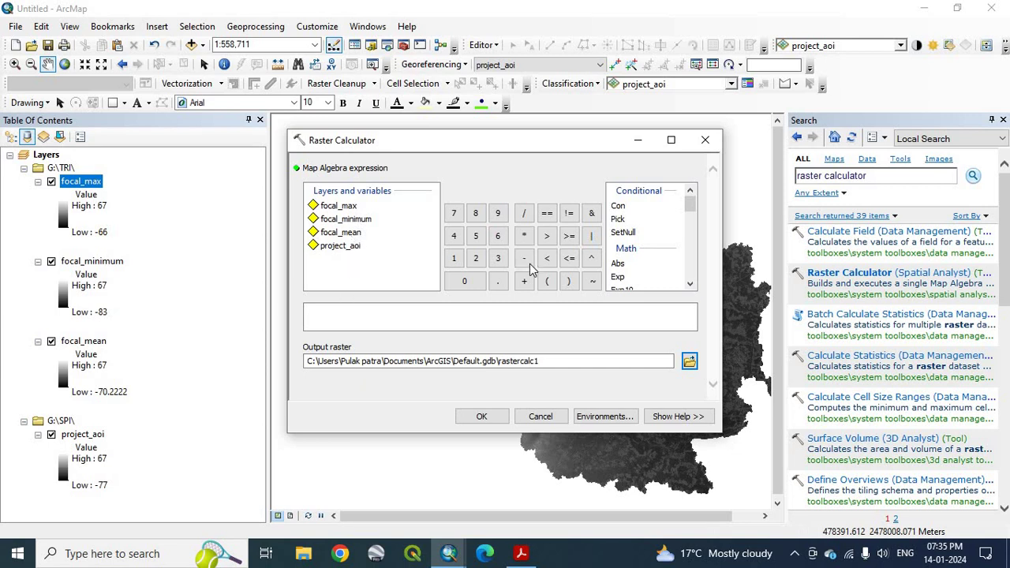
click(546, 281)
click(347, 233)
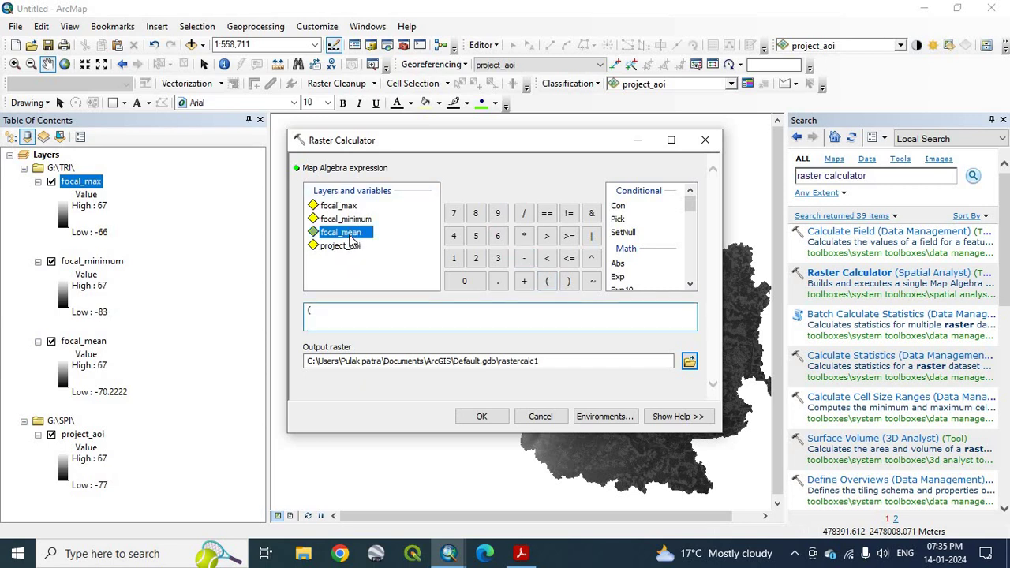
double_click(349, 235)
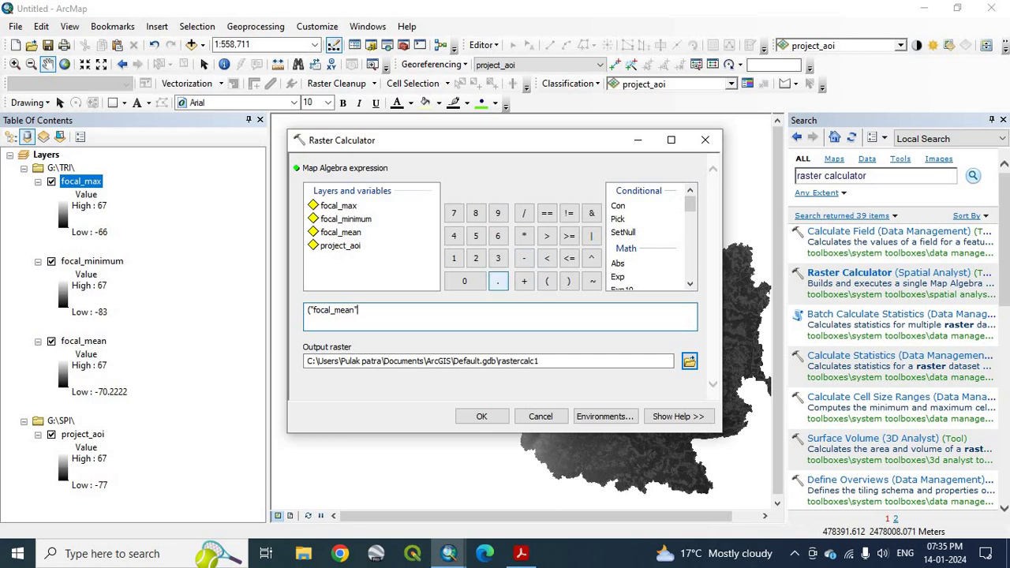
click(521, 553)
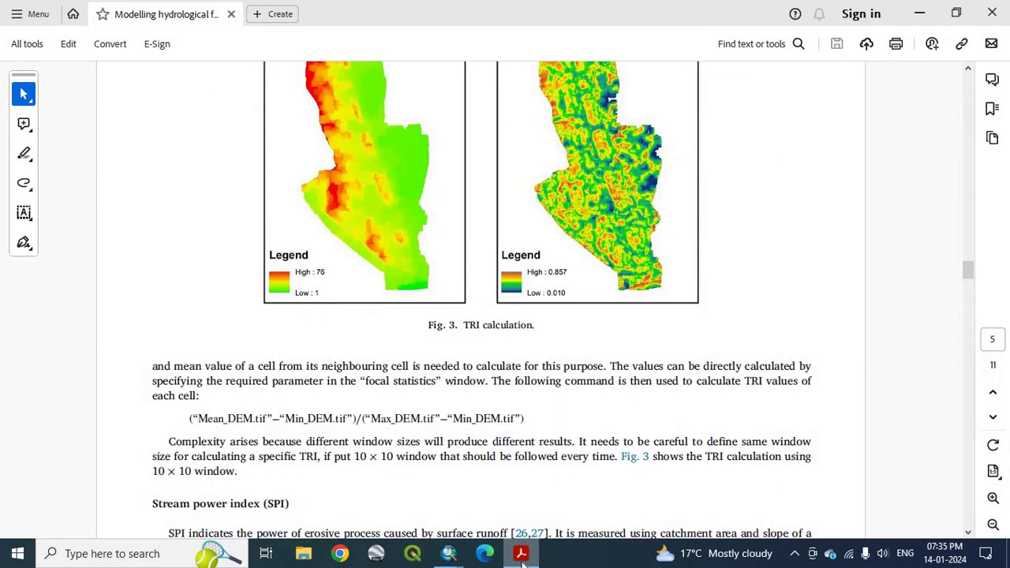
click(521, 553)
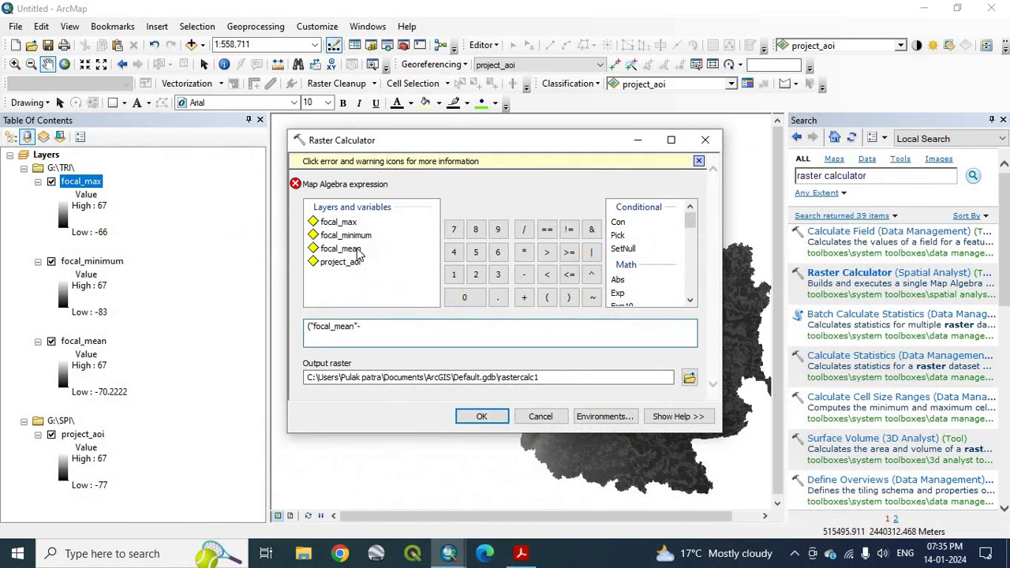
double_click(354, 237)
click(568, 298)
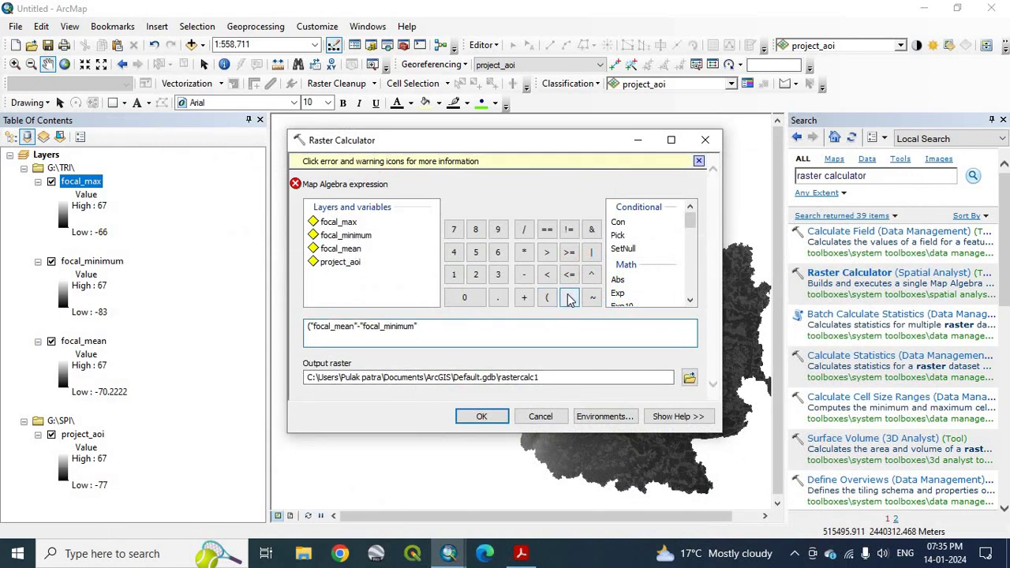
Extend the expression with a division by ("focal_max"-"focal_minimum"), checking the denominator against the formula in the PDF paper.
click(525, 229)
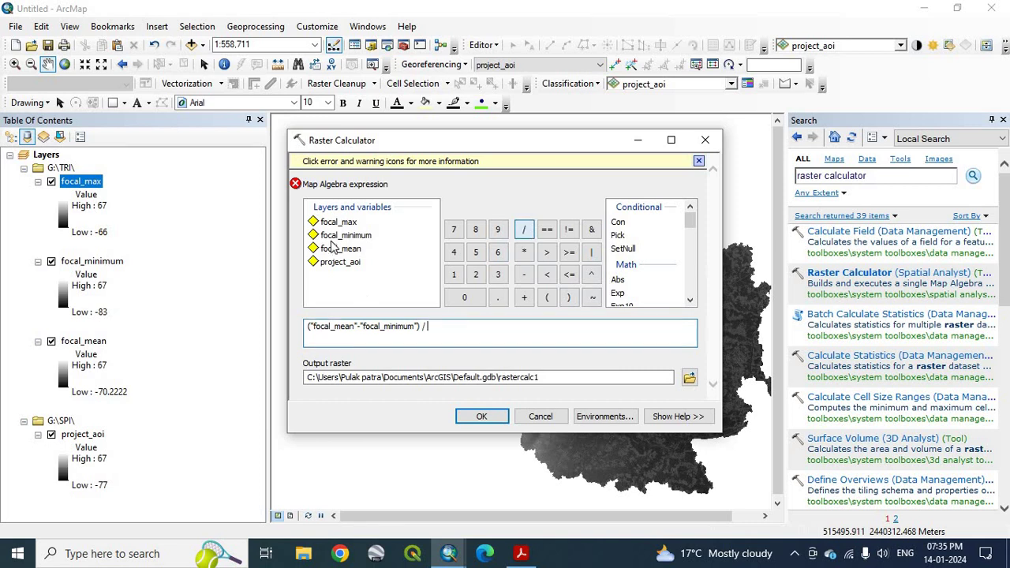
click(546, 297)
click(519, 556)
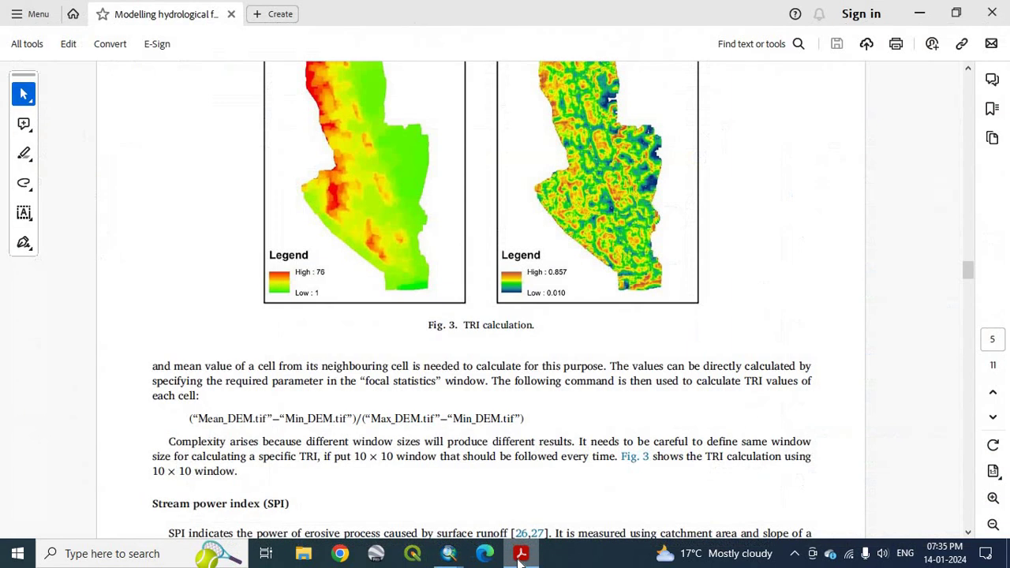
click(520, 556)
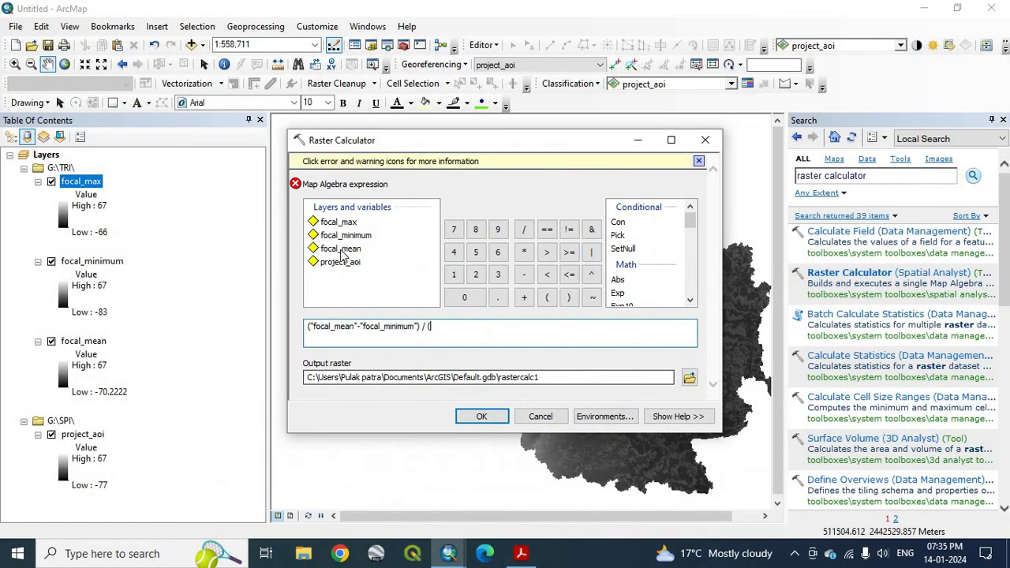
double_click(340, 222)
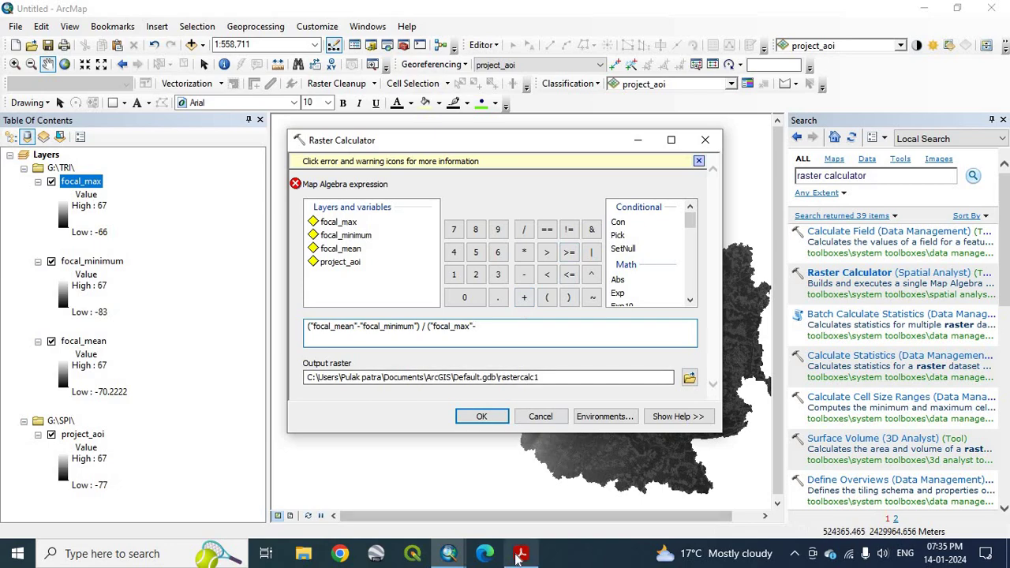
click(519, 556)
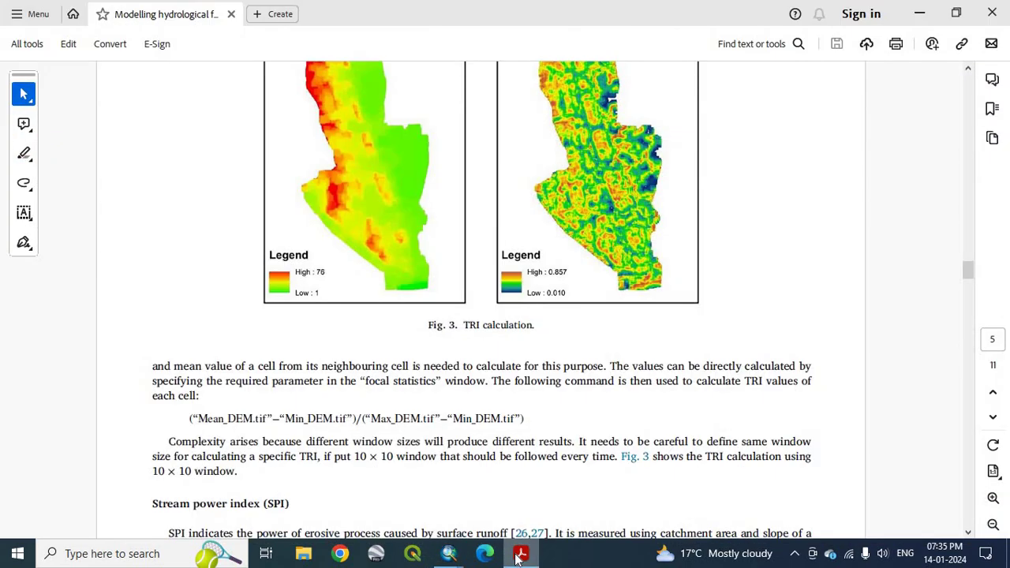
click(519, 555)
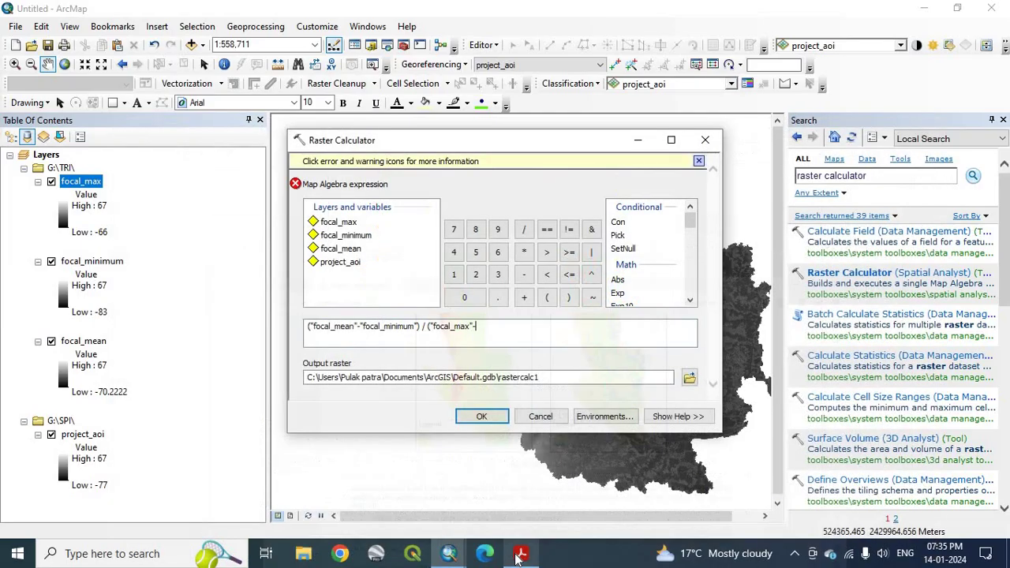
double_click(359, 236)
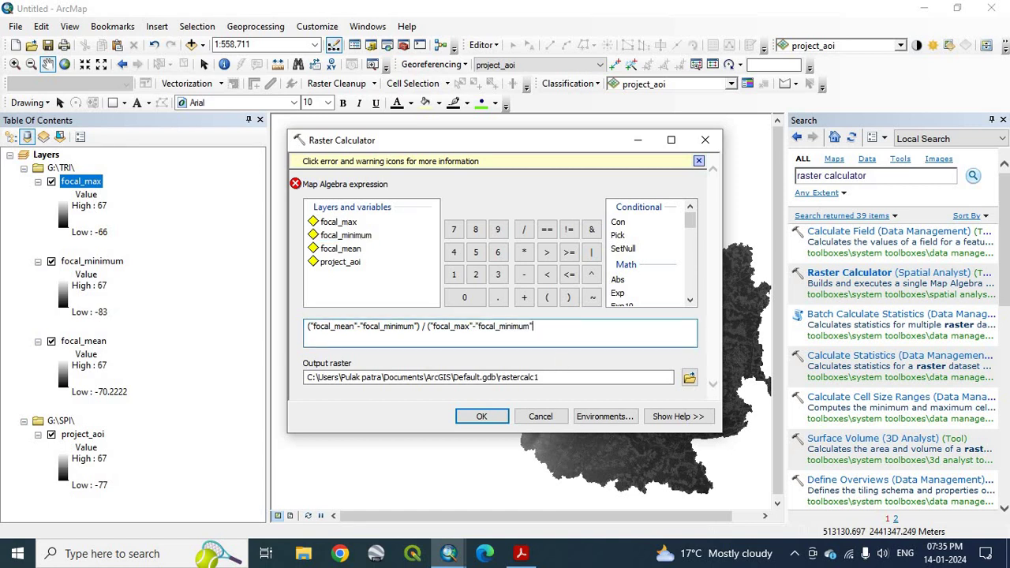
Set the output raster to tri in the TRI folder, compare the expression with the paper's formula and run the calculation.
click(689, 381)
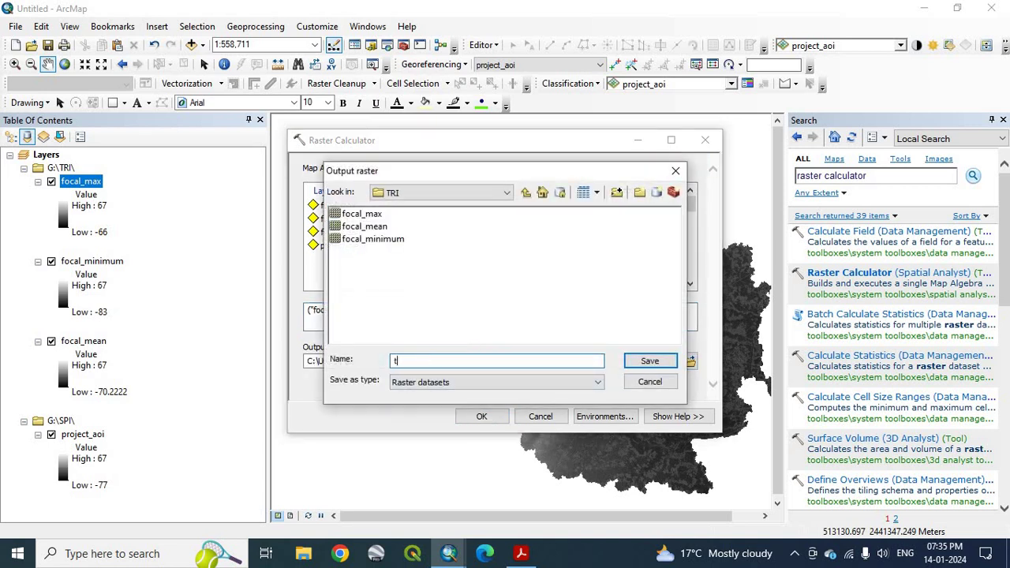
click(649, 361)
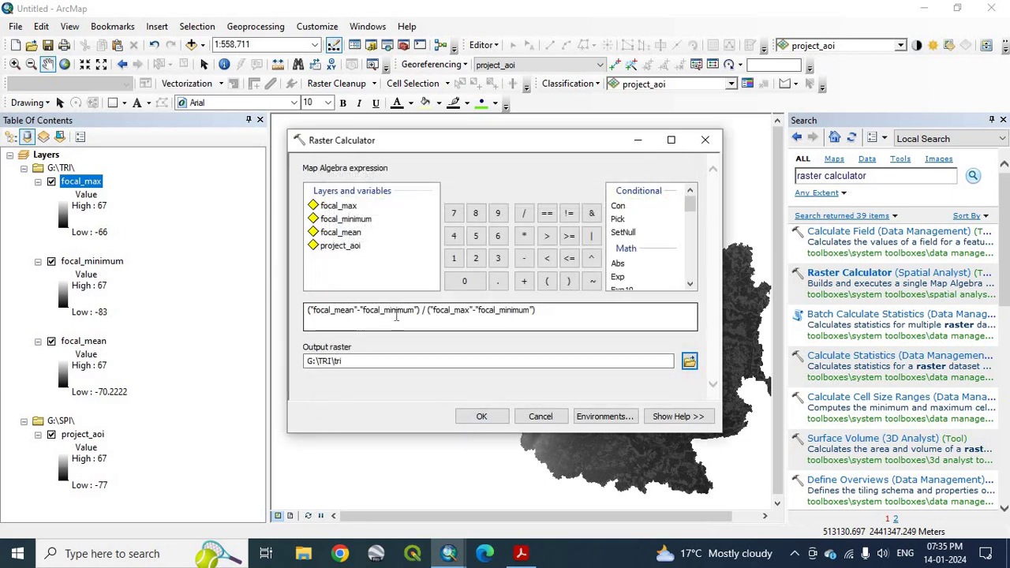
key(alt+Tab)
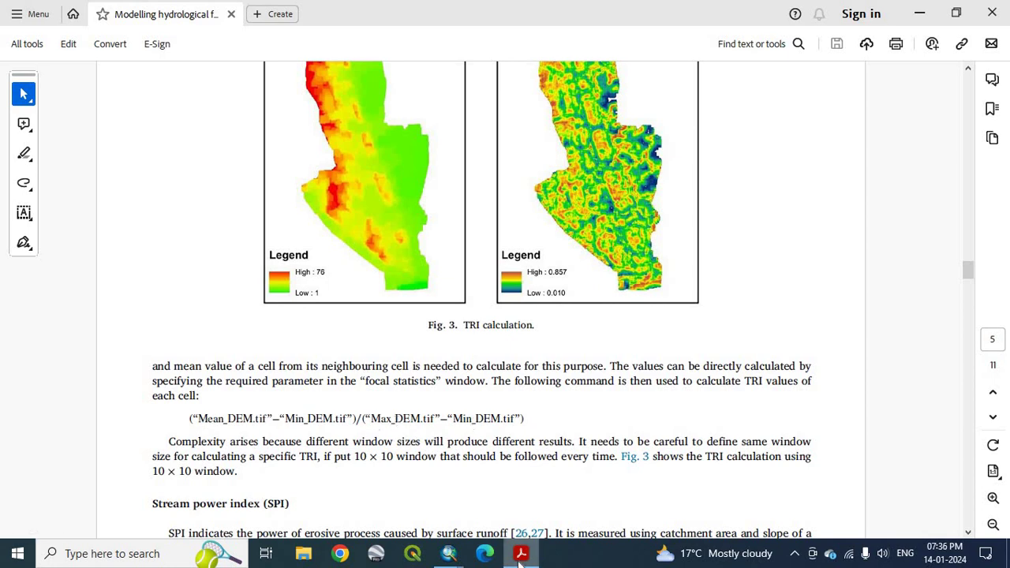
key(alt+Tab)
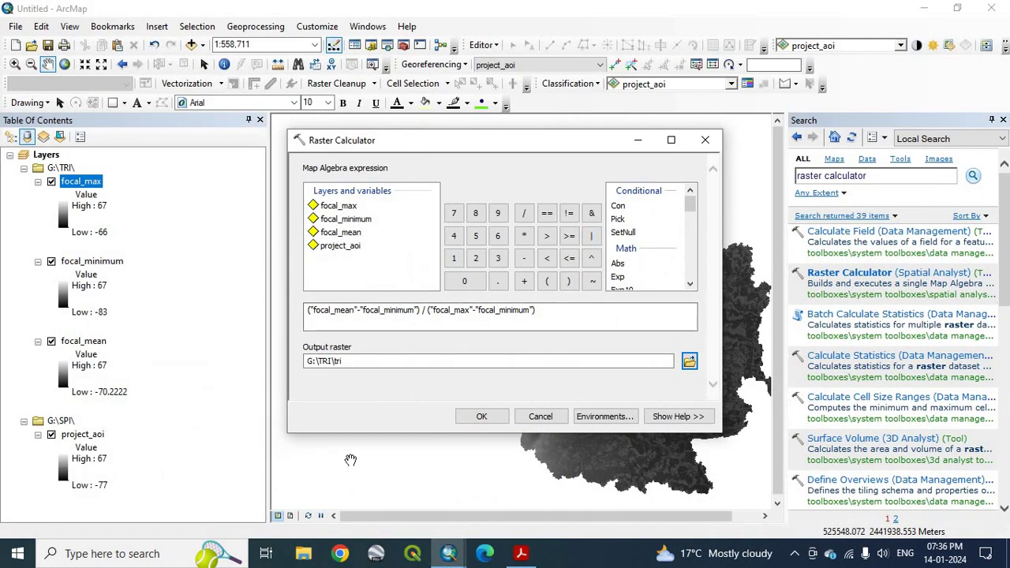
click(488, 418)
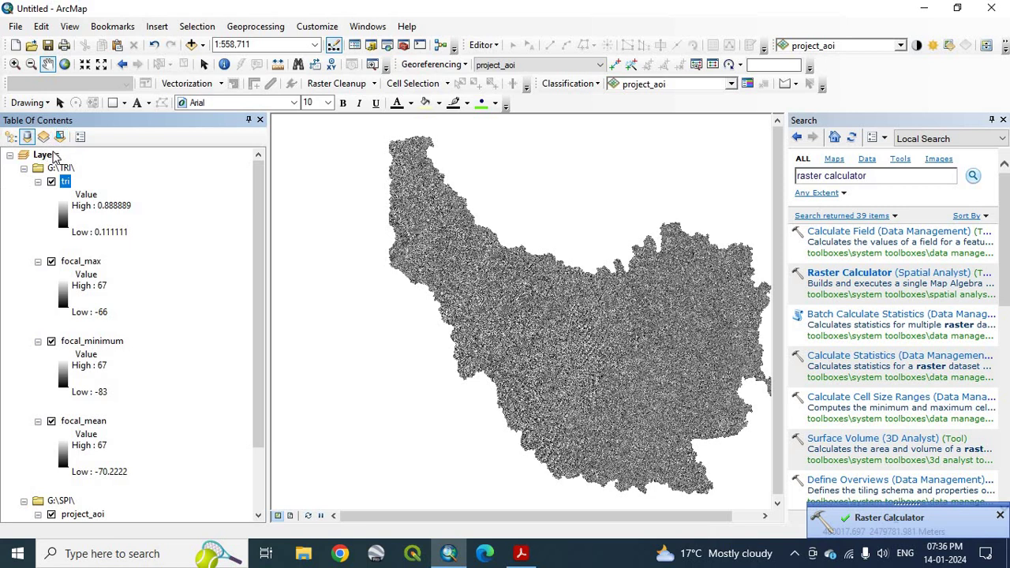
Turn off all layers except tri and close the Search pane.
click(45, 154)
right_click(51, 155)
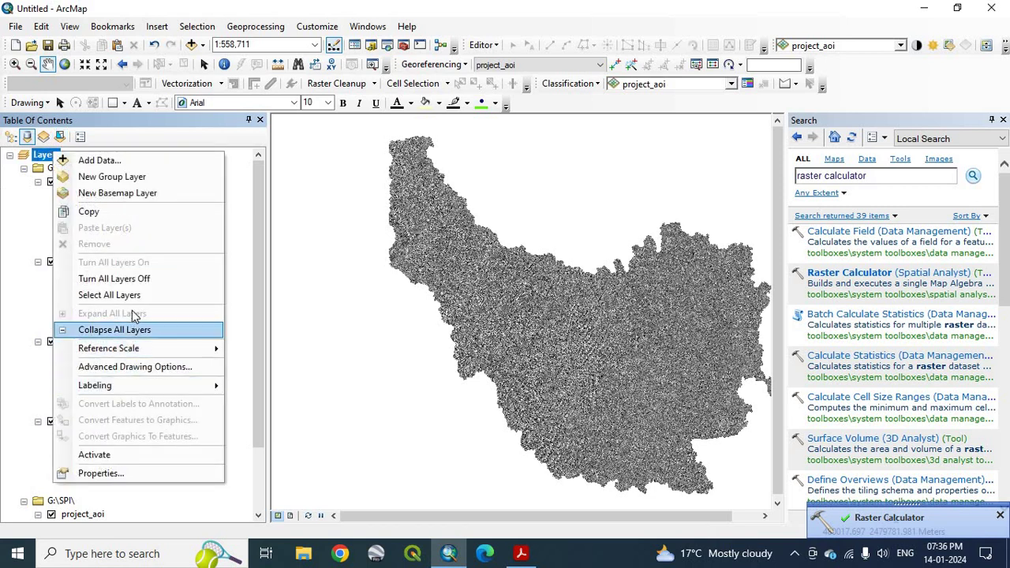
click(129, 278)
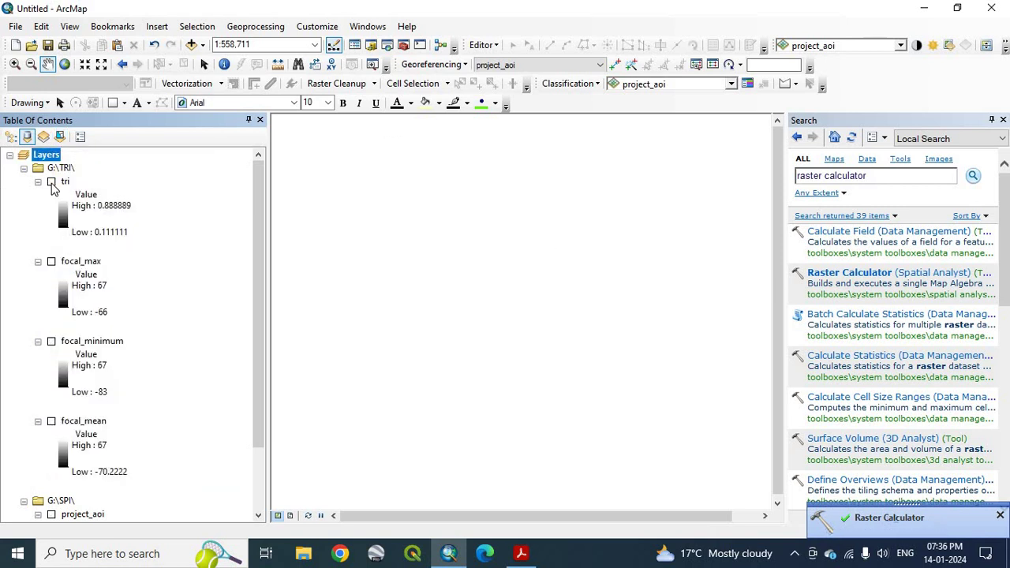
click(51, 182)
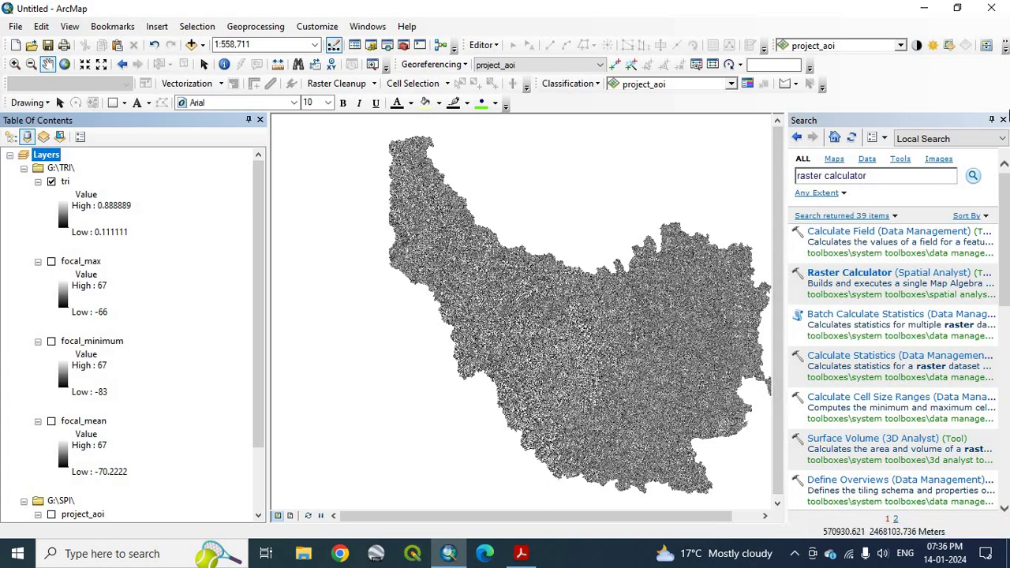
click(1004, 120)
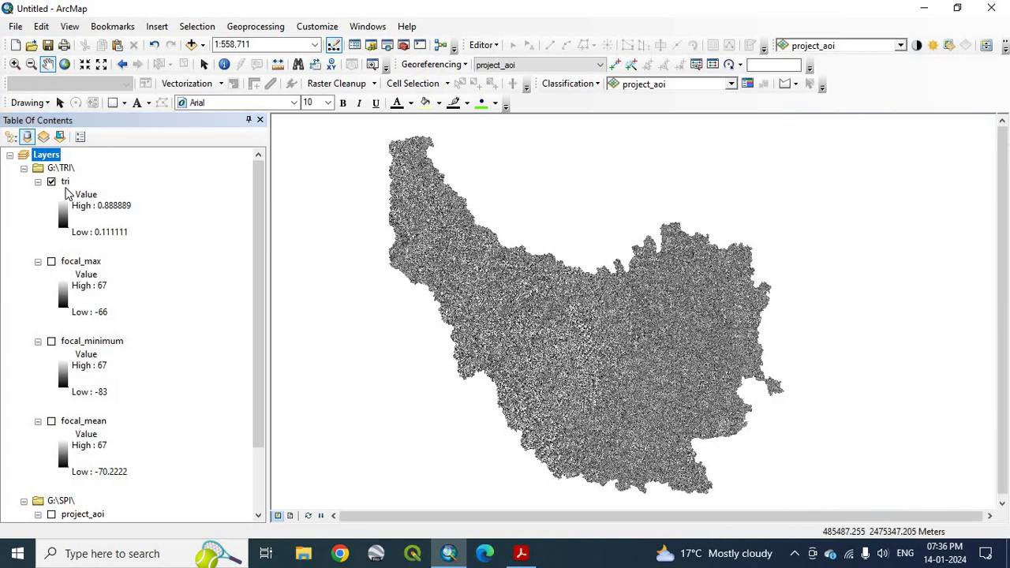
Set the tri layer's symbology to Classified with 3 classes and a green-yellow-red color ramp.
double_click(65, 183)
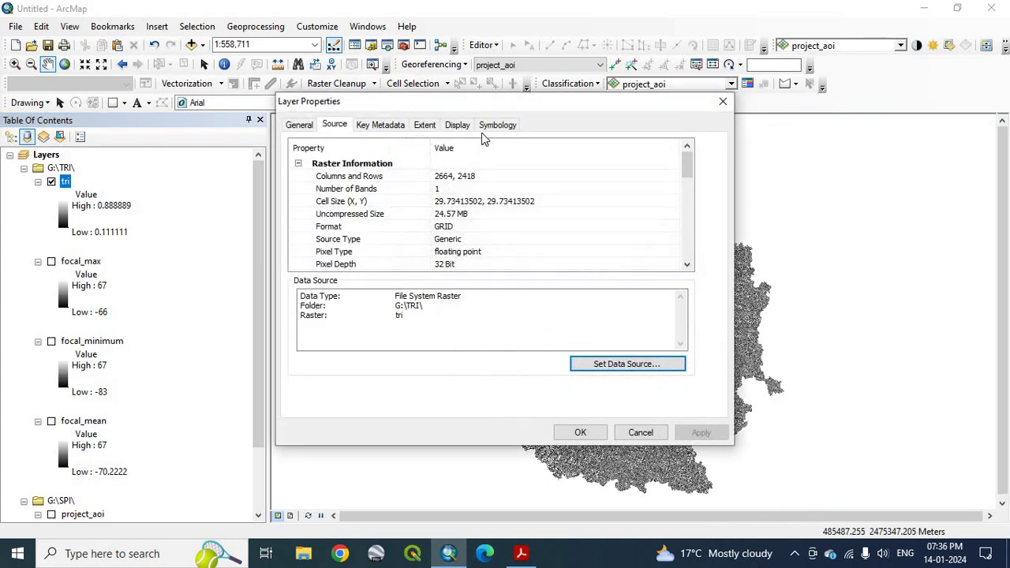
click(488, 129)
click(308, 161)
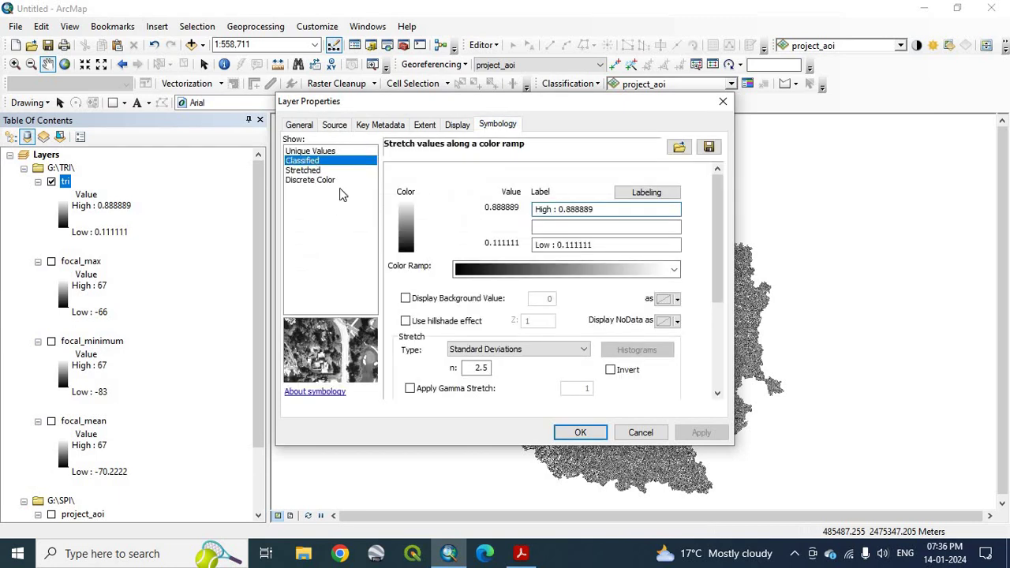
click(543, 332)
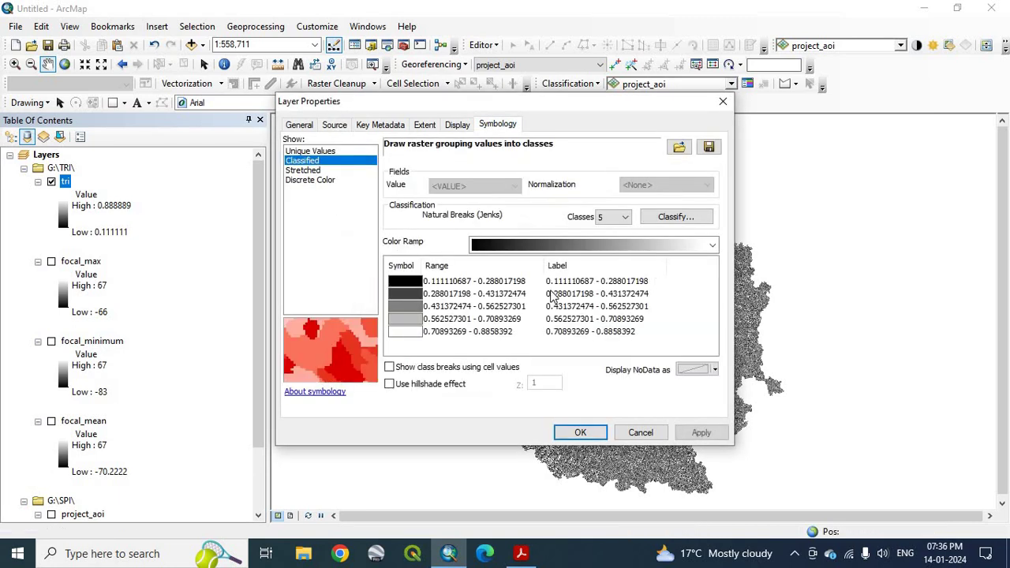
click(623, 217)
click(613, 234)
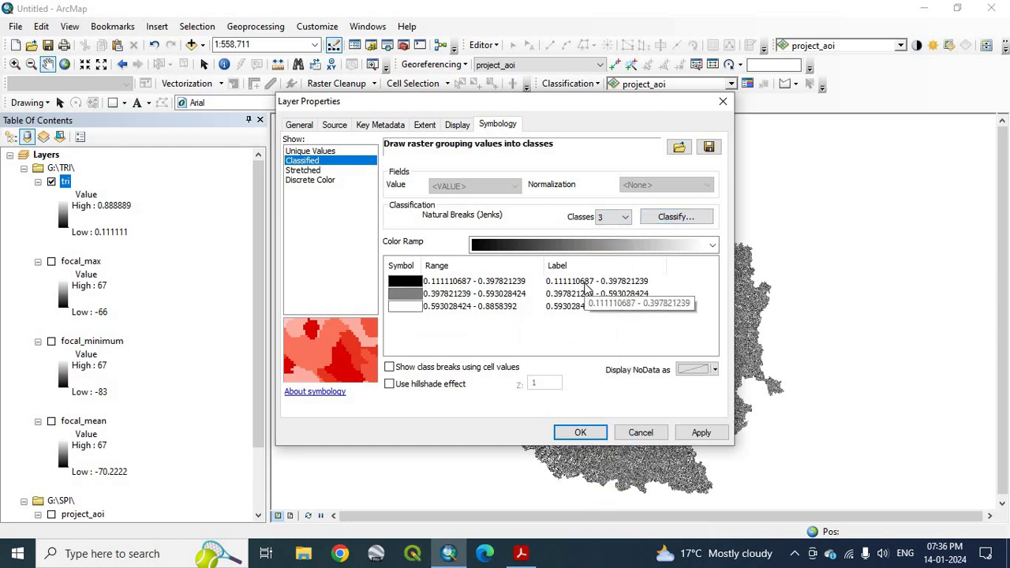
click(713, 245)
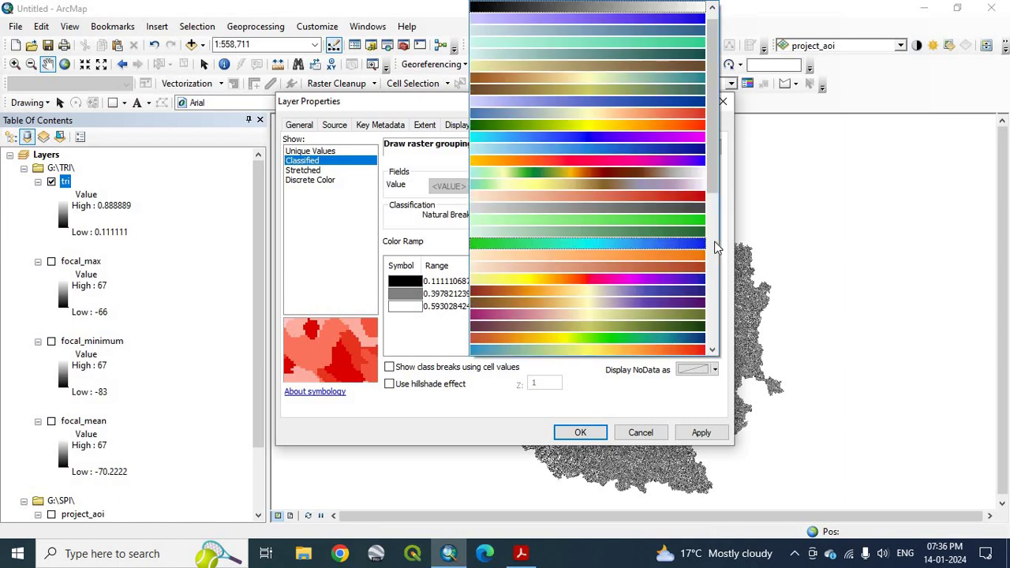
click(663, 125)
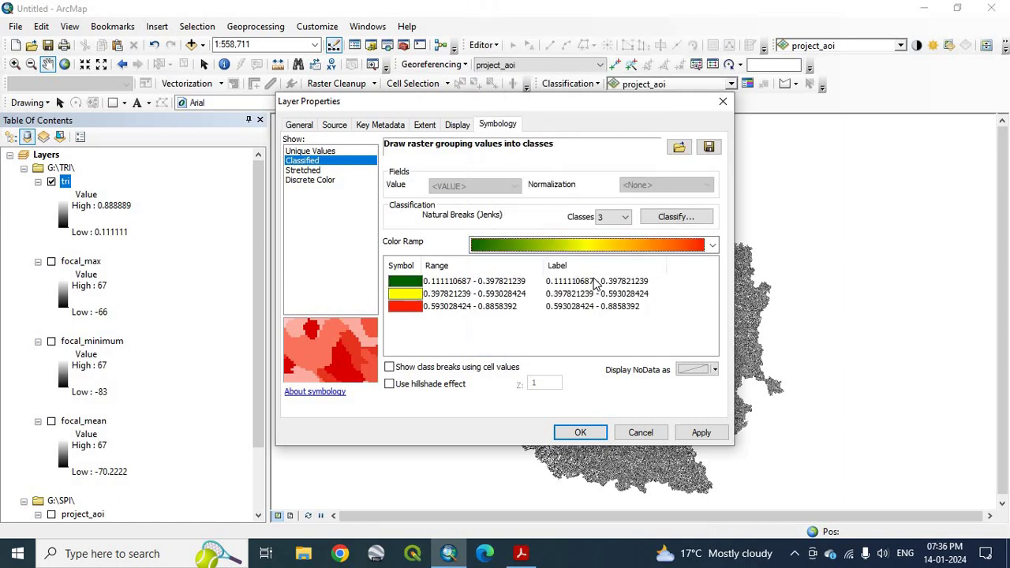
Label the three tri classes Low, Medium and High in ascending order of value and apply the symbology.
click(594, 286)
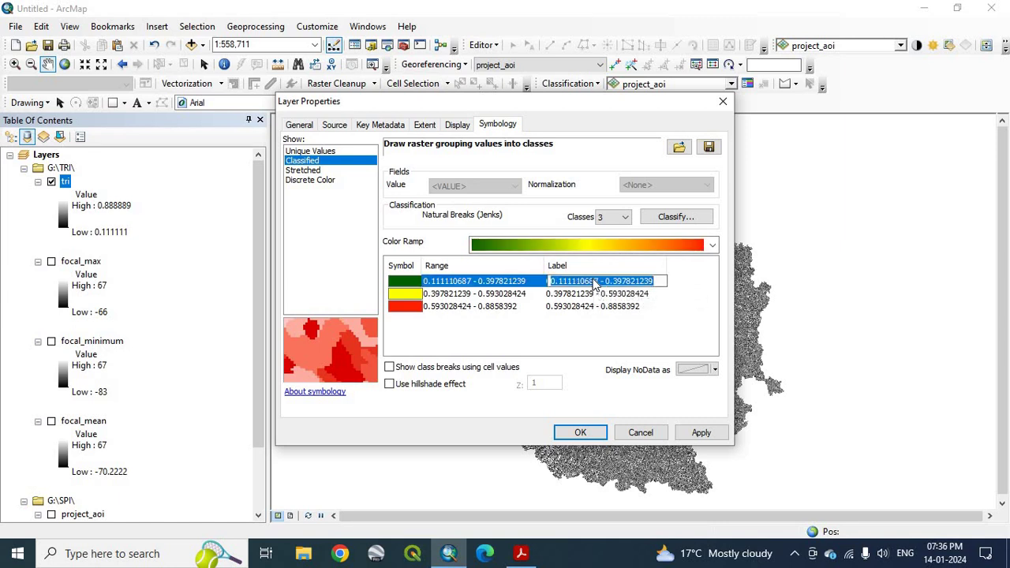
text(Low)
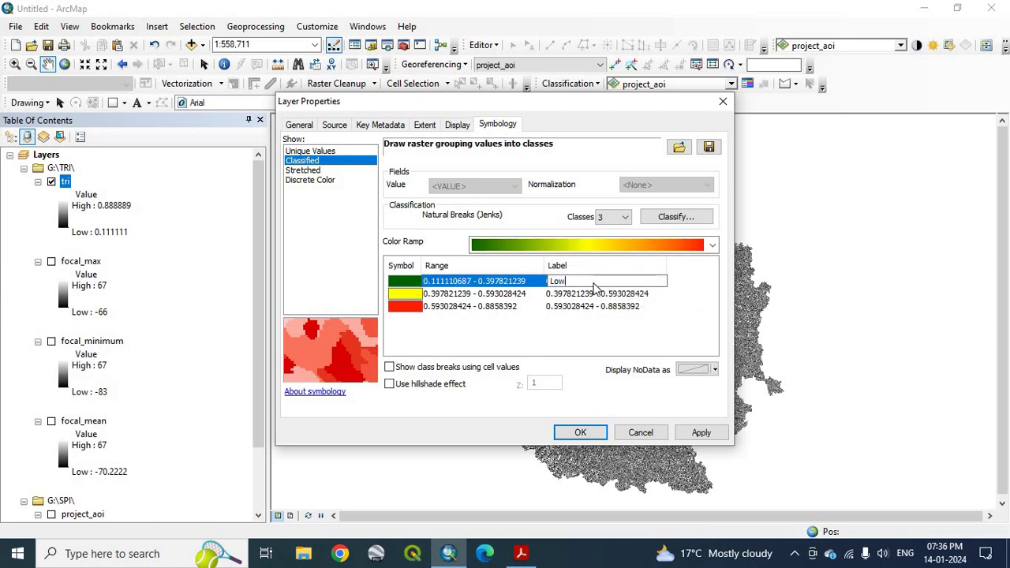
key(Return)
click(598, 294)
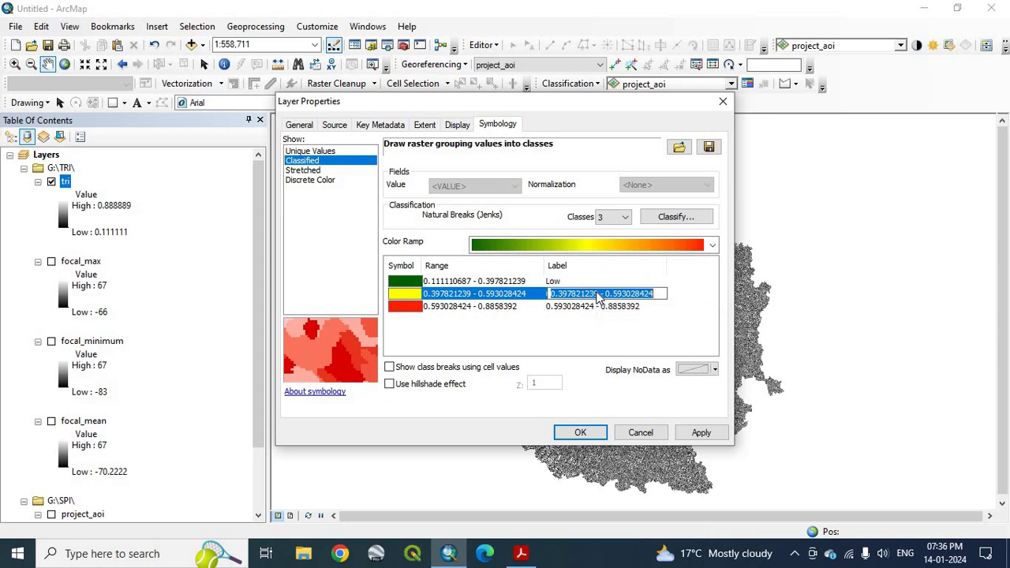
text(M)
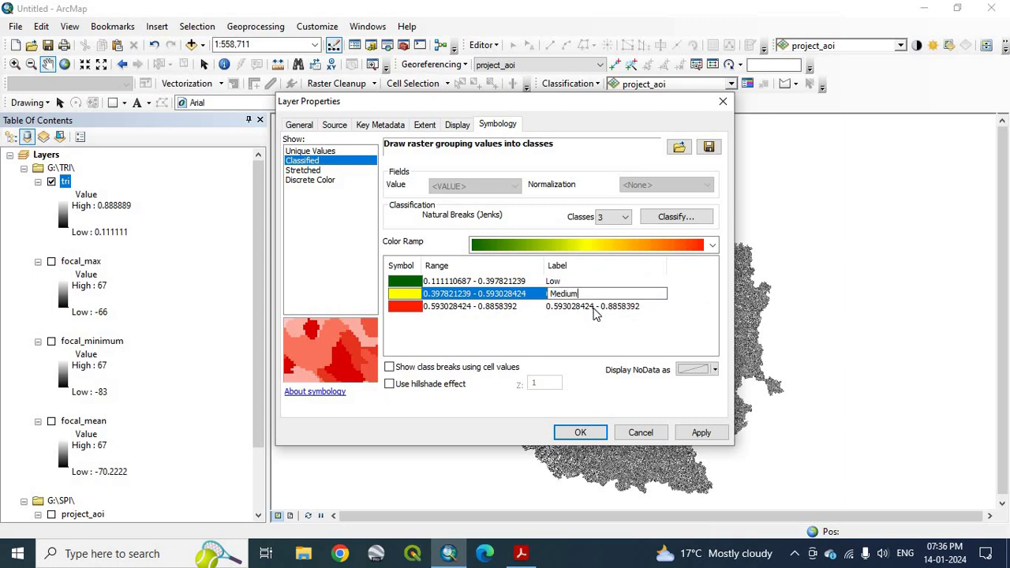
text(edium)
key(Return)
click(600, 308)
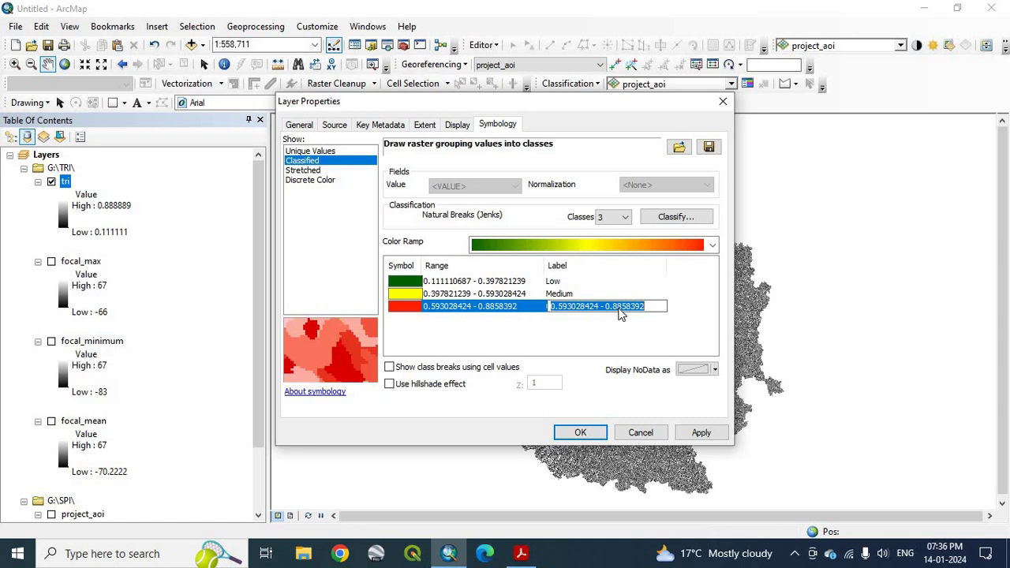
text(High)
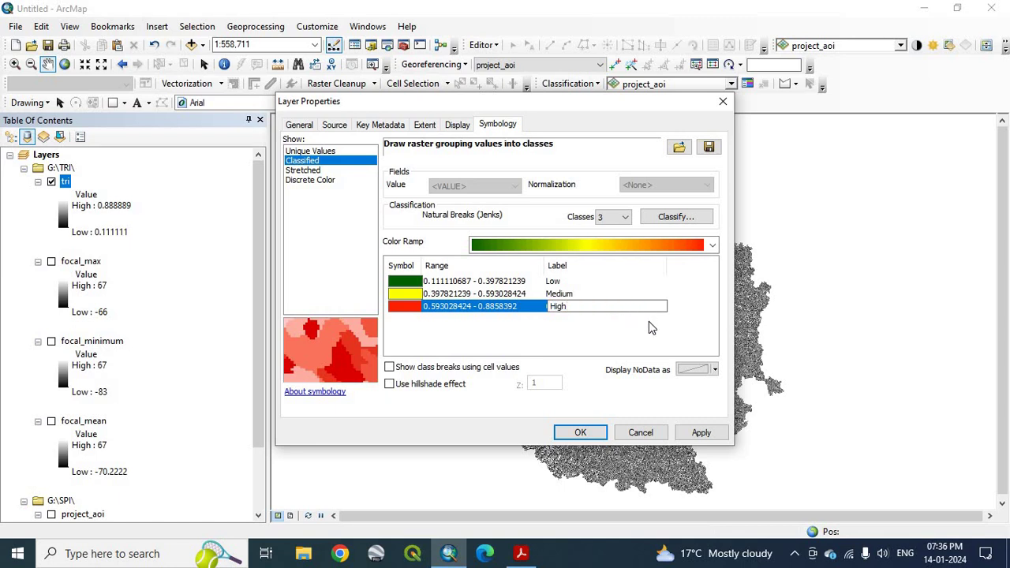
key(Return)
click(705, 435)
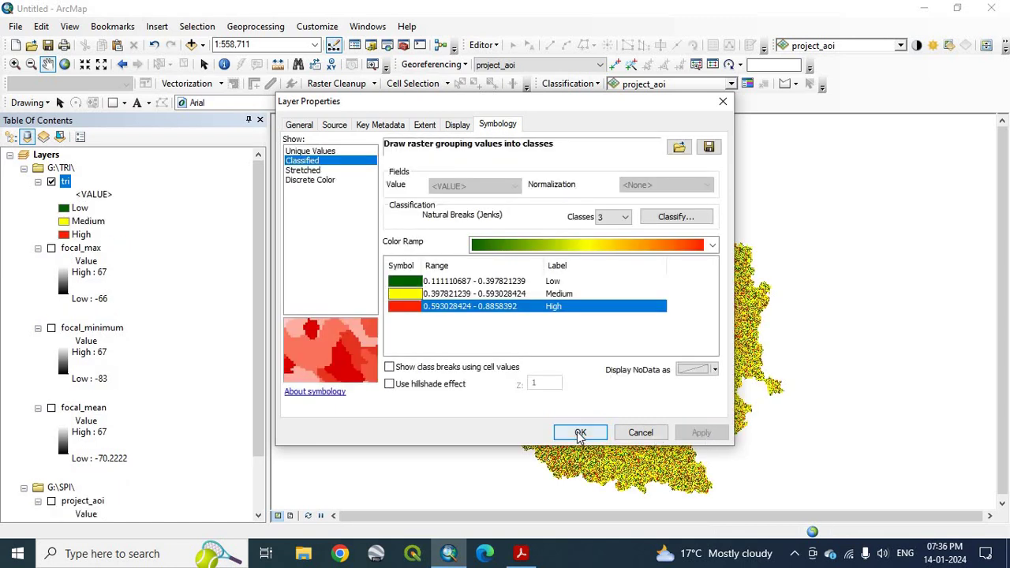
click(580, 433)
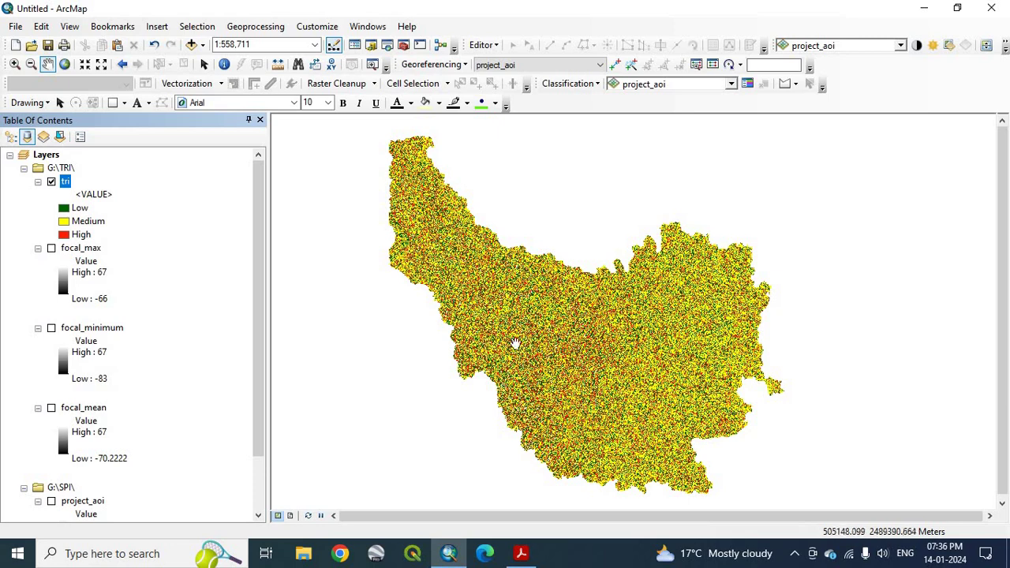
Examine the classified tri raster up close and at full extent to see how the ruggedness classes are distributed.
scroll(595, 357, down, 3)
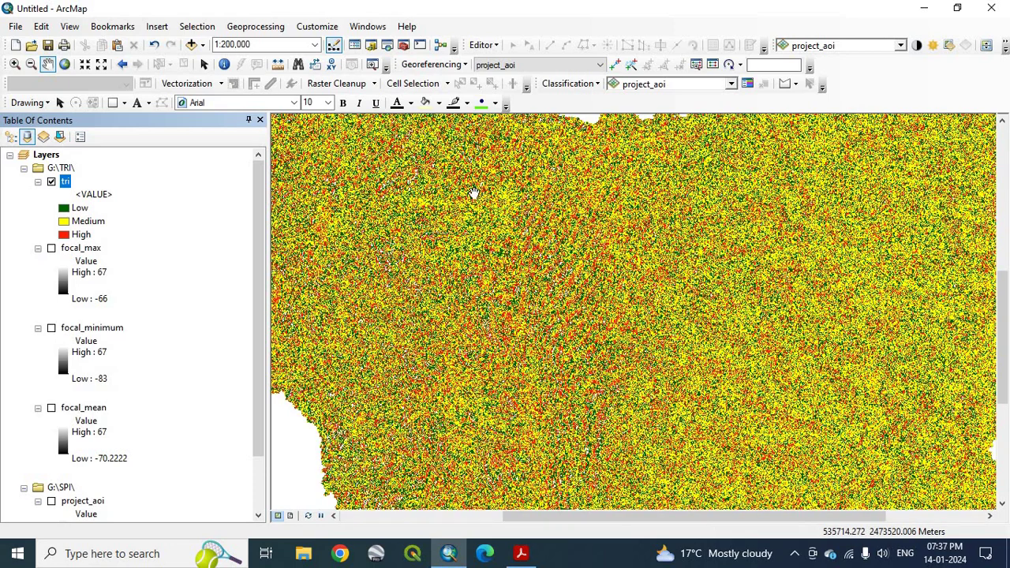
scroll(553, 304, down, 3)
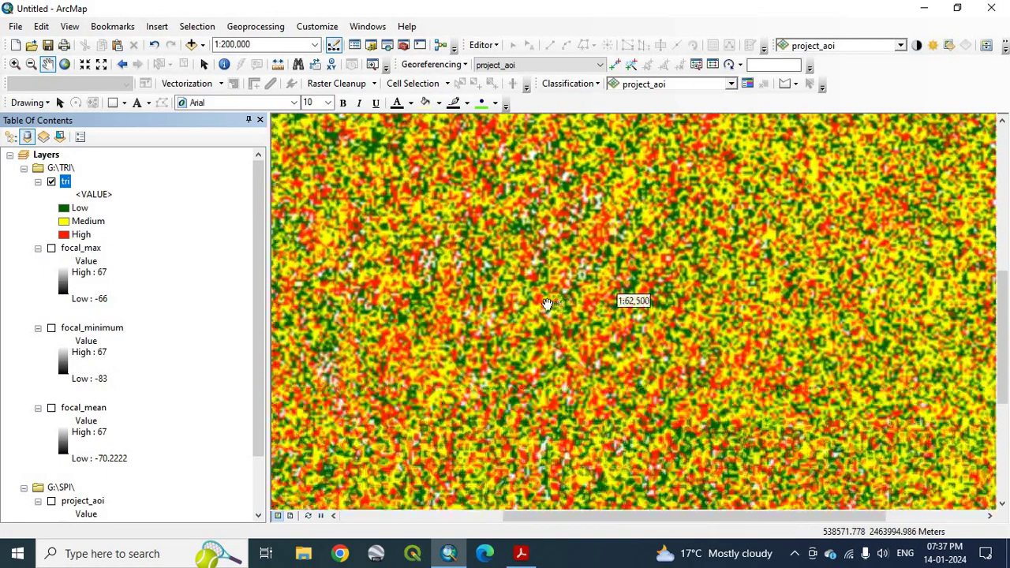
scroll(540, 269, down, 1)
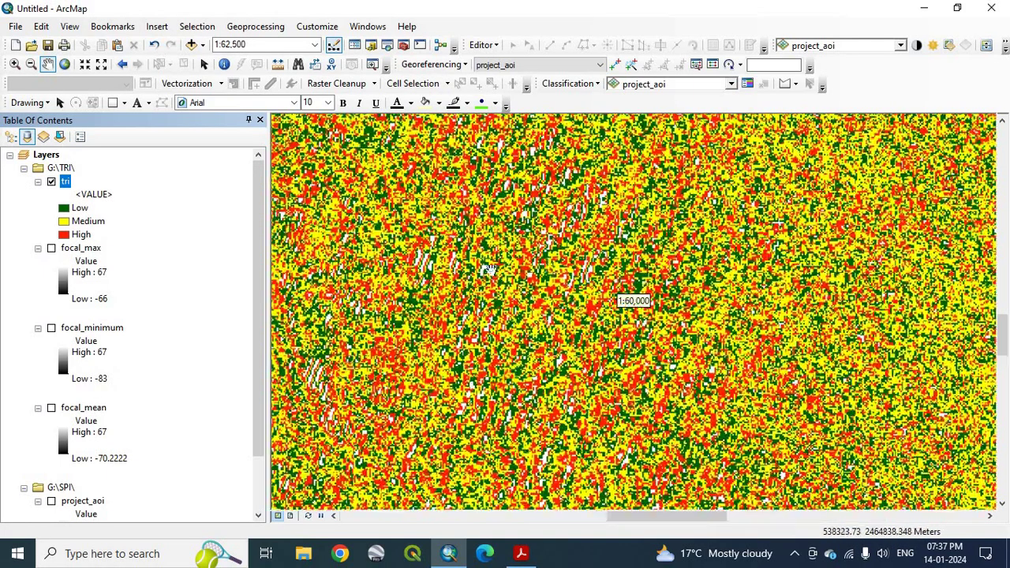
scroll(466, 249, down, 1)
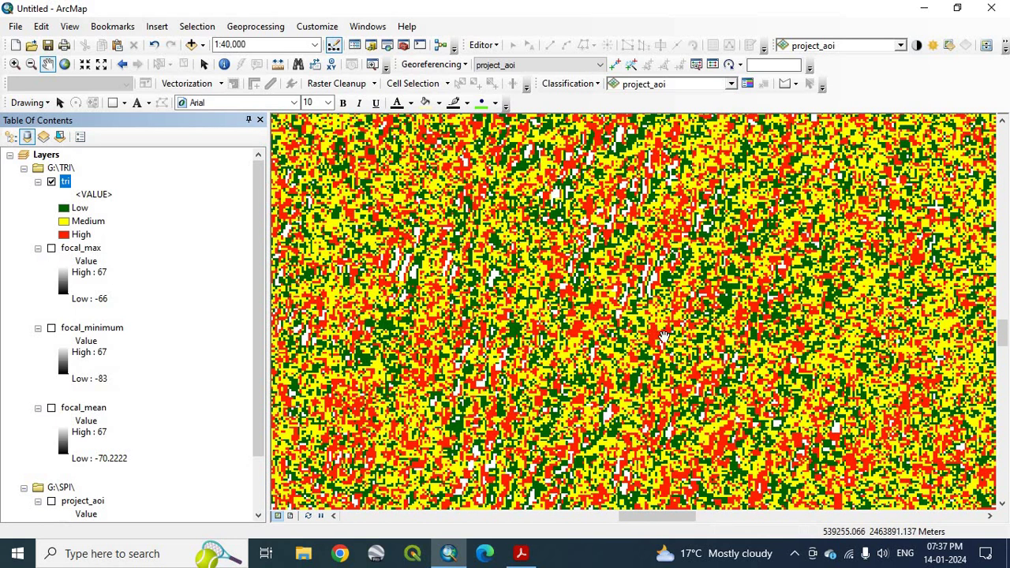
scroll(661, 365, up, 1)
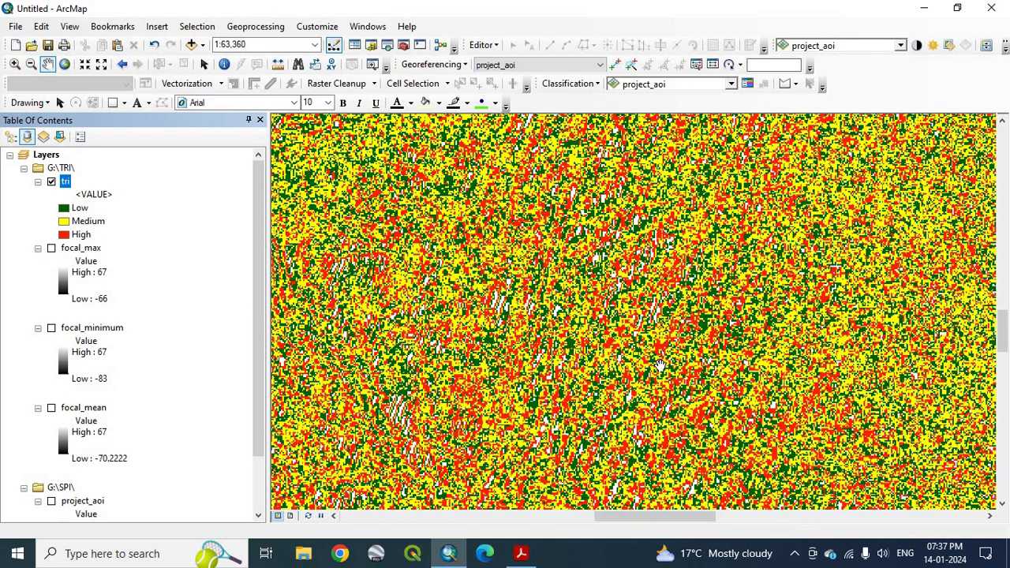
scroll(661, 366, up, 1)
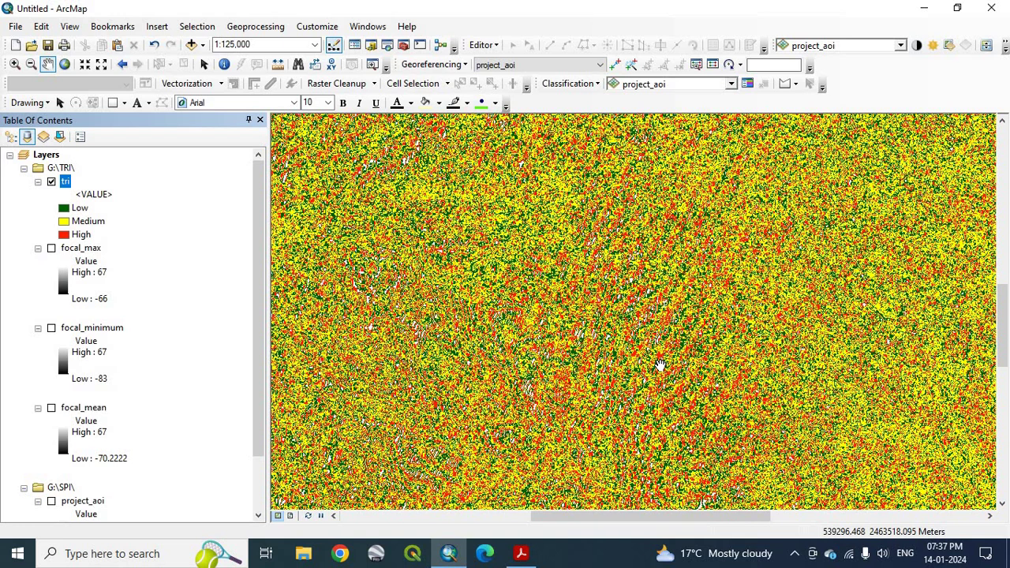
scroll(661, 366, up, 1)
scroll(662, 365, up, 1)
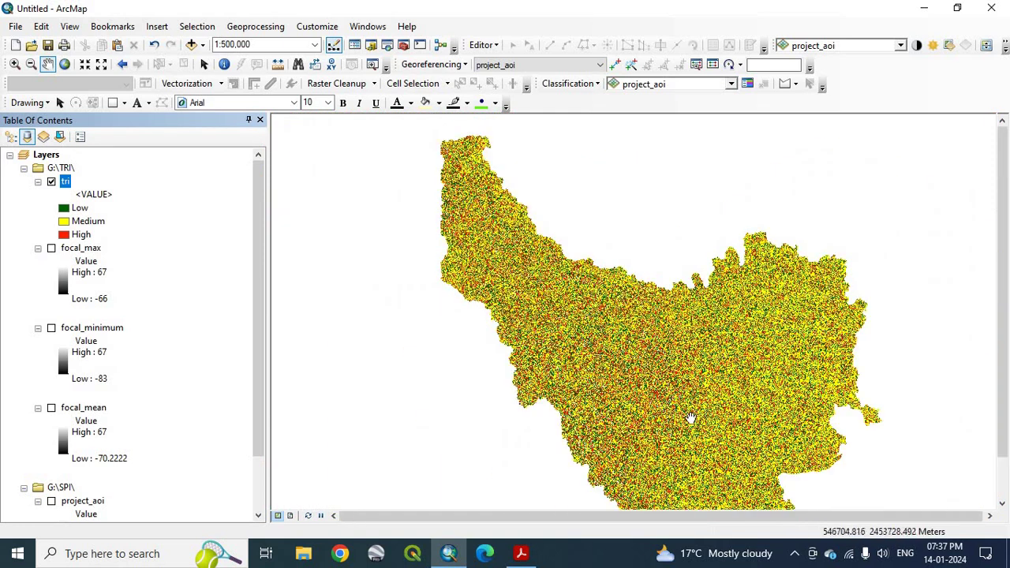
drag(689, 418, 645, 387)
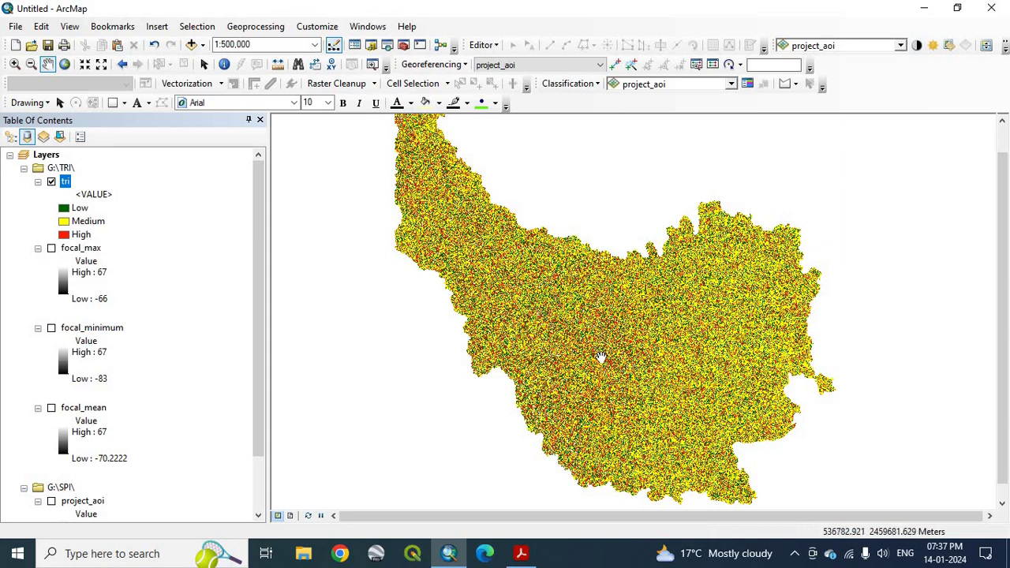
scroll(601, 357, down, 2)
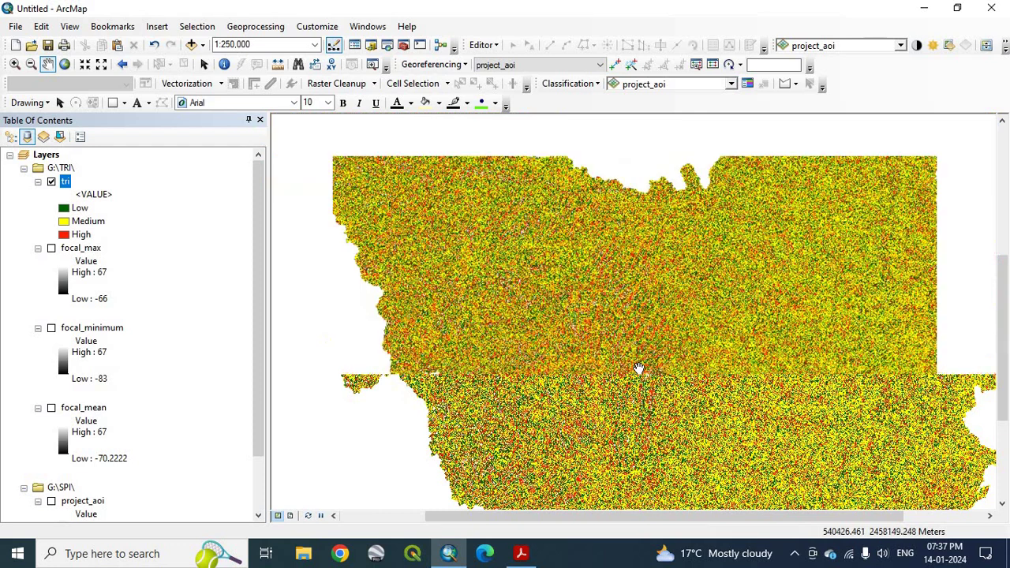
scroll(639, 368, up, 2)
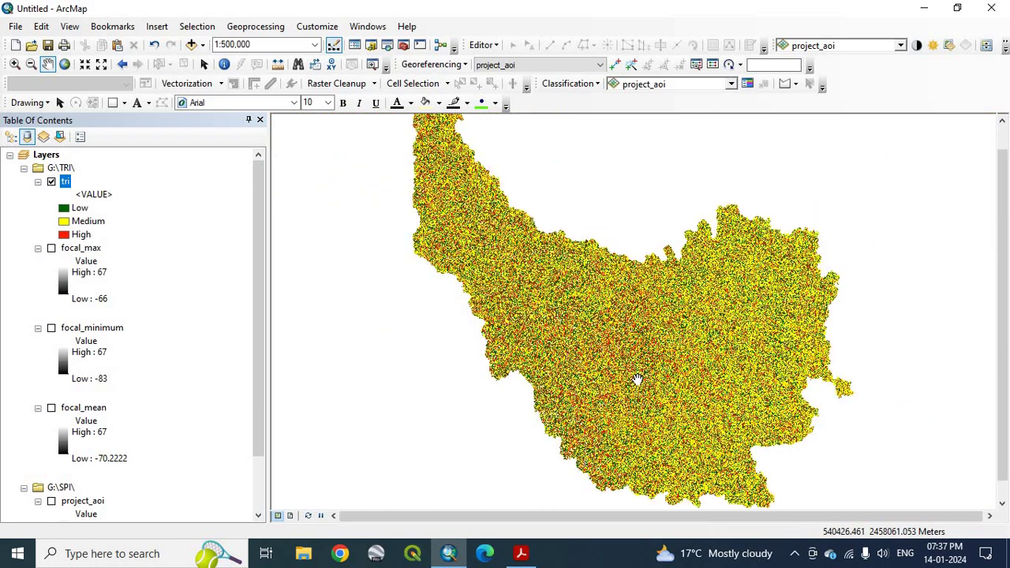
scroll(636, 382, up, 1)
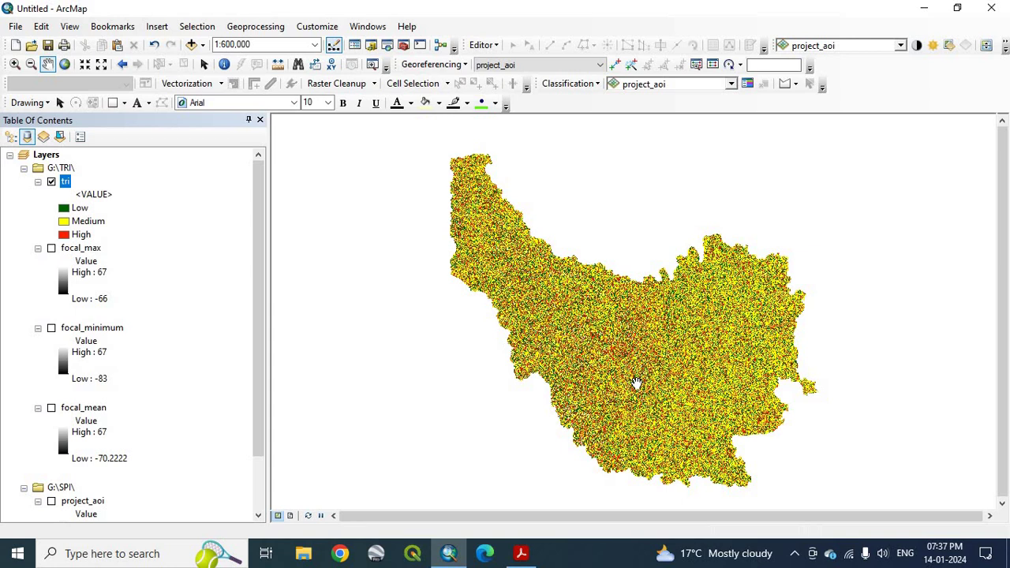
scroll(636, 382, down, 2)
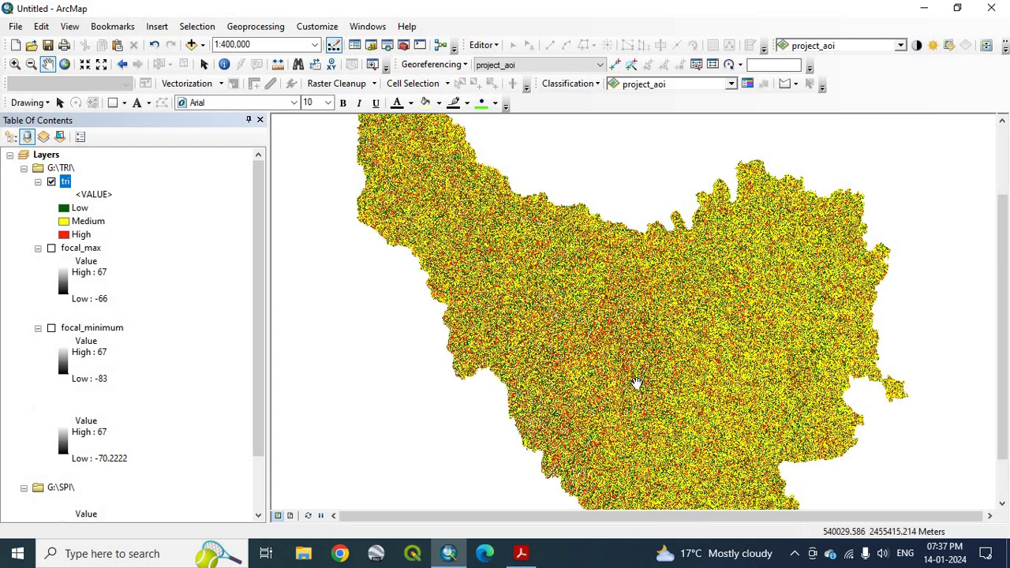
scroll(636, 382, up, 1)
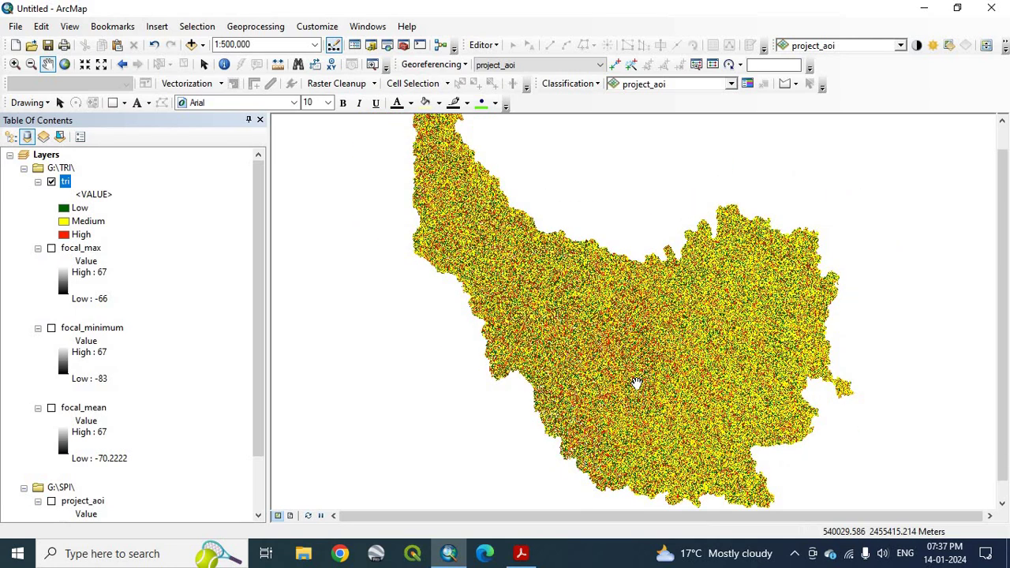